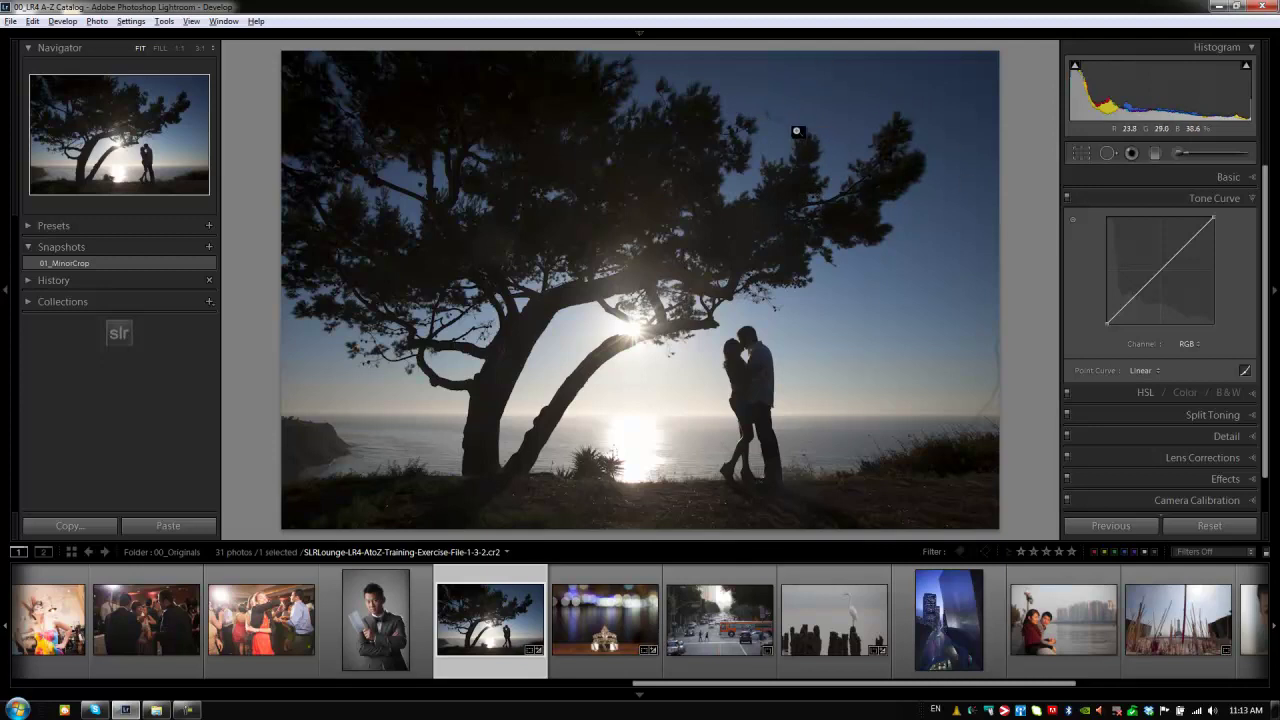
Heal the large dark smudge in the sky above the treetops using the Spot Removal tool at size 77.
click(808, 114)
drag(728, 273, 557, 337)
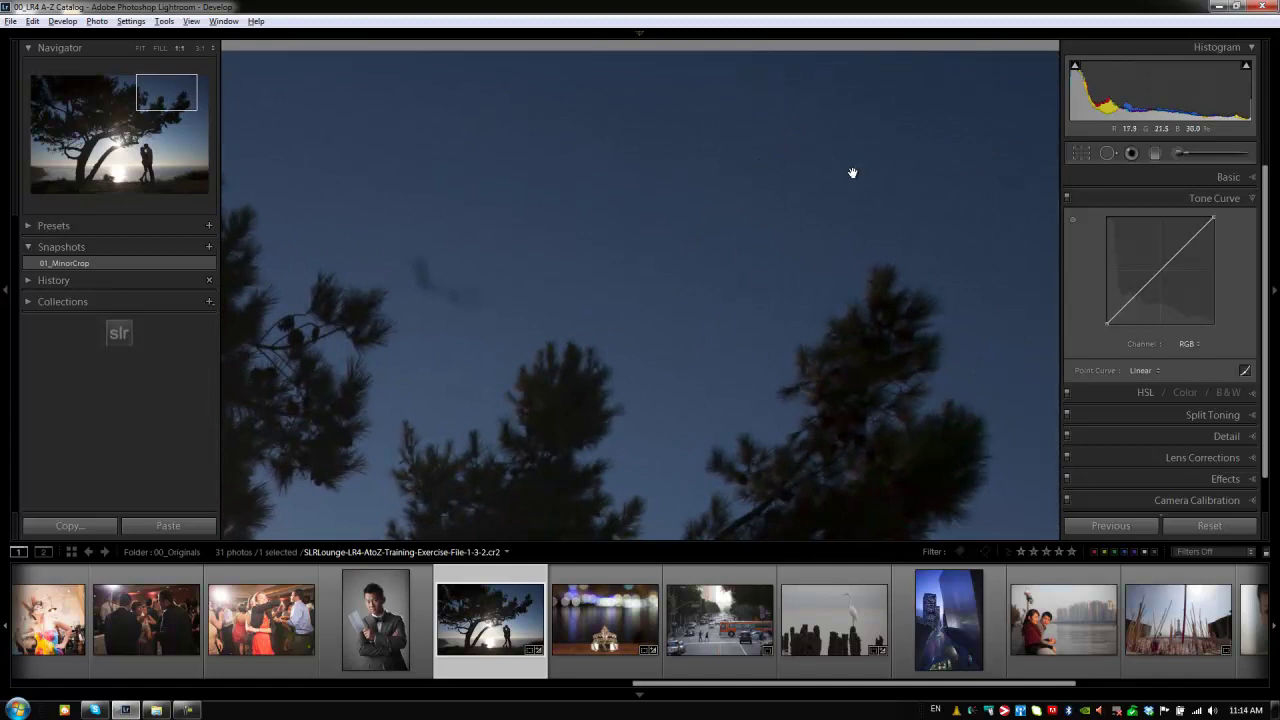
key(q)
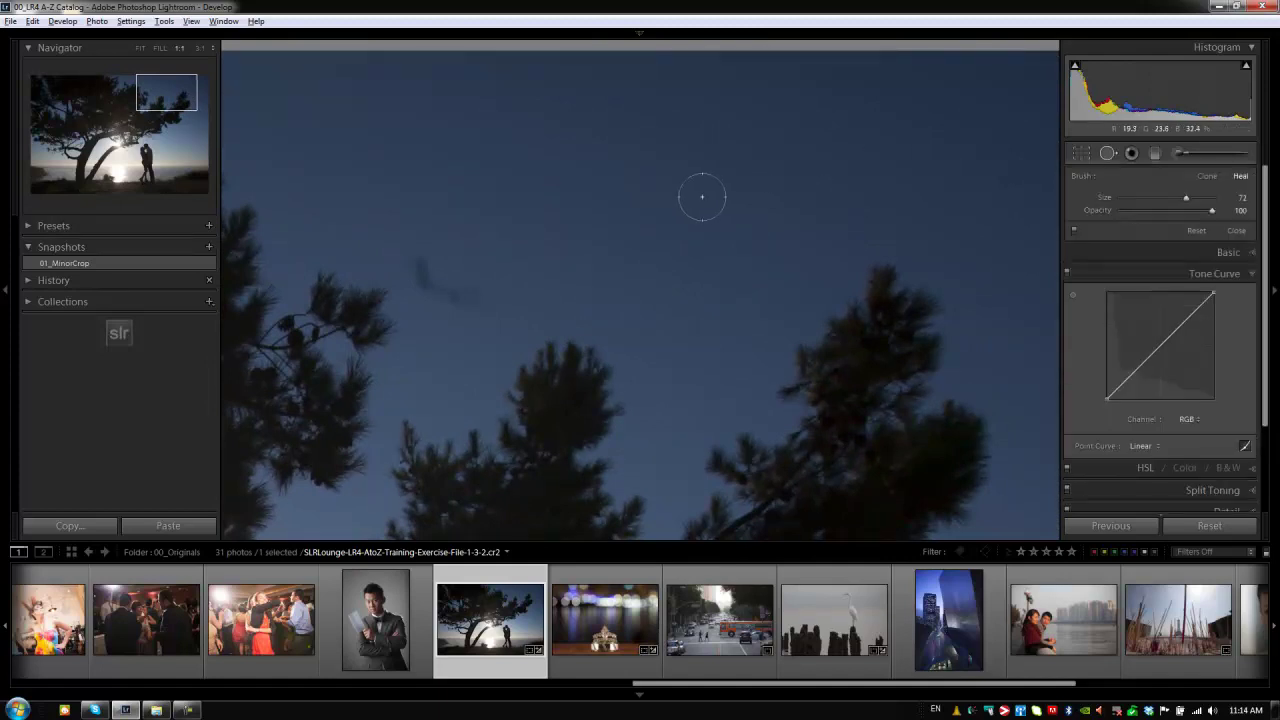
key(bracketleft)
key(bracketleft)
drag(491, 309, 592, 327)
key(bracketright)
key(bracketright)
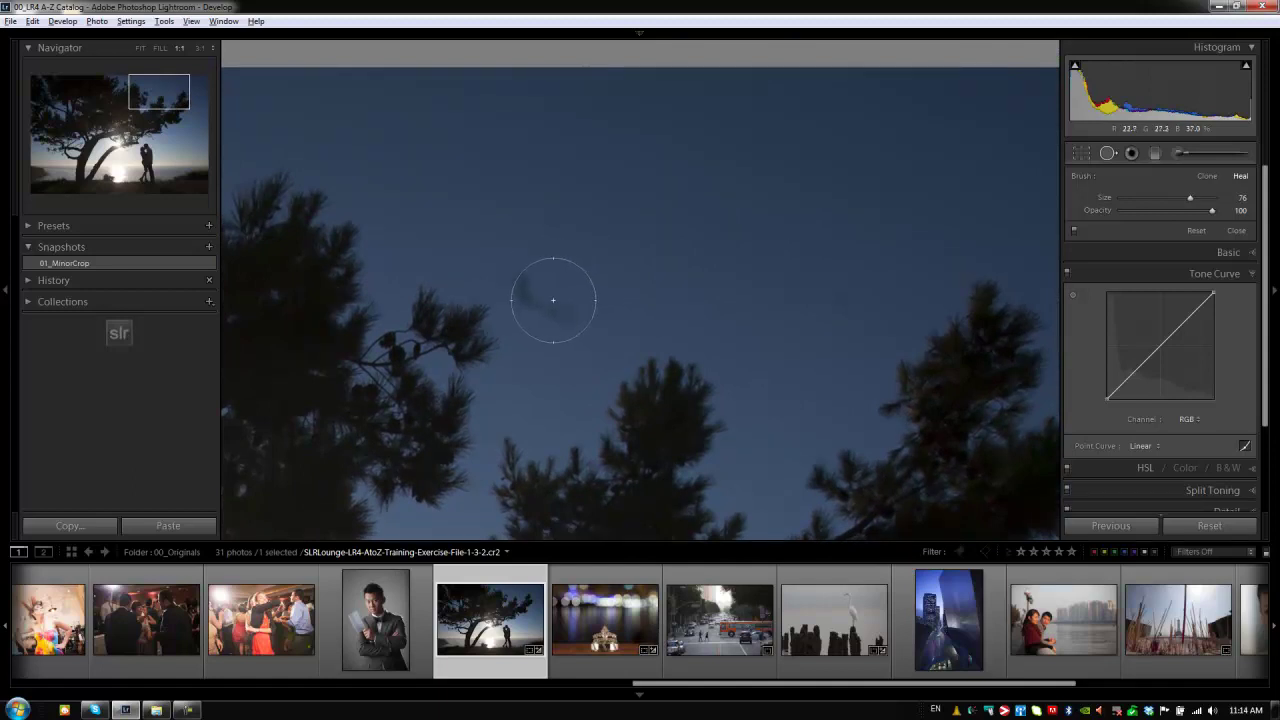
scroll(550, 296, up, 1)
scroll(550, 298, up, 2)
scroll(552, 296, down, 1)
click(551, 291)
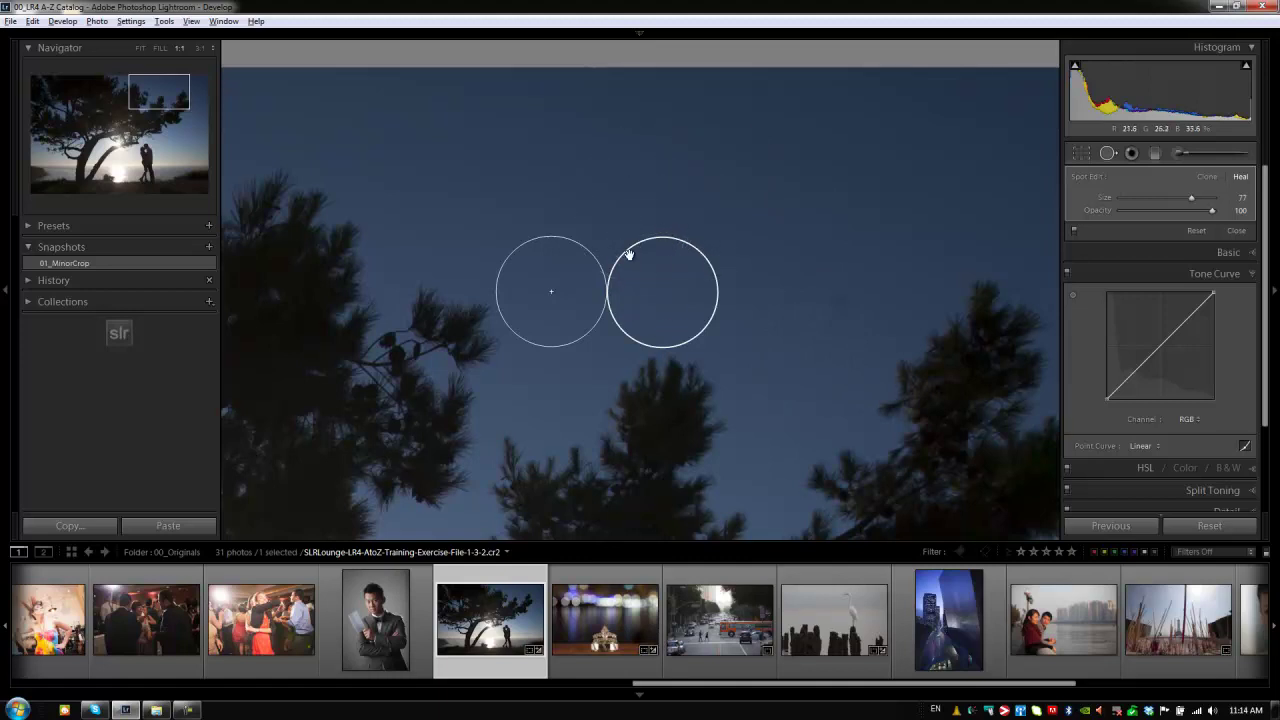
Heal the small dust spot in the sky above the rightmost treetop at size 44, sampling the clean sky just beside it.
scroll(847, 282, down, 5)
drag(909, 337, 693, 316)
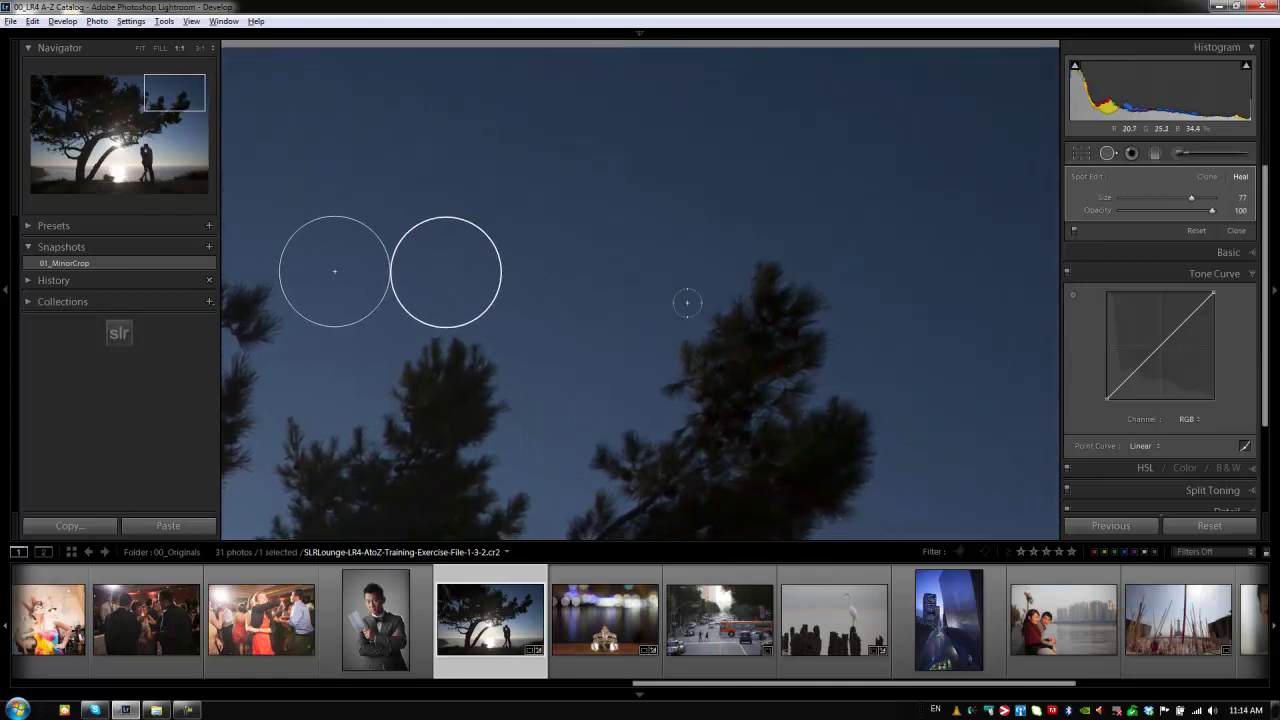
scroll(624, 281, down, 5)
click(624, 281)
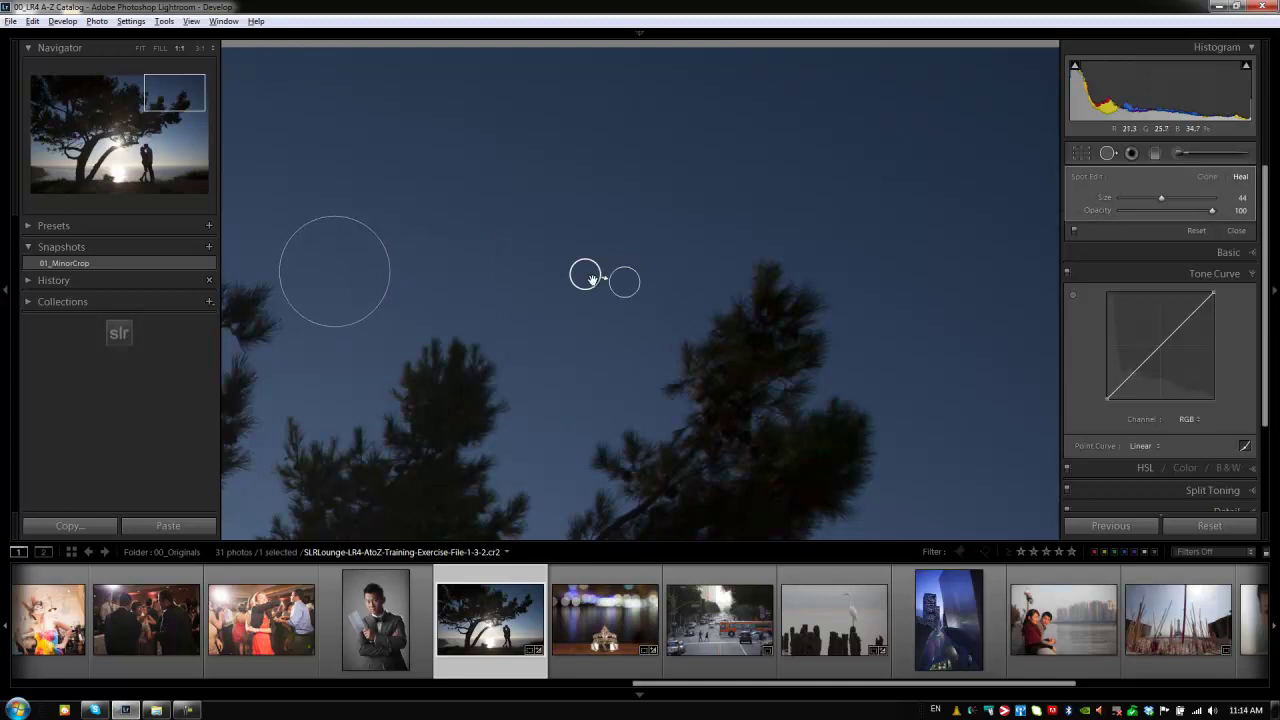
drag(587, 278, 587, 286)
Heal the faint dust spot near the sky's upper-right corner at size 41, sampling just left of it, and check the surrounding sky.
drag(825, 299, 741, 347)
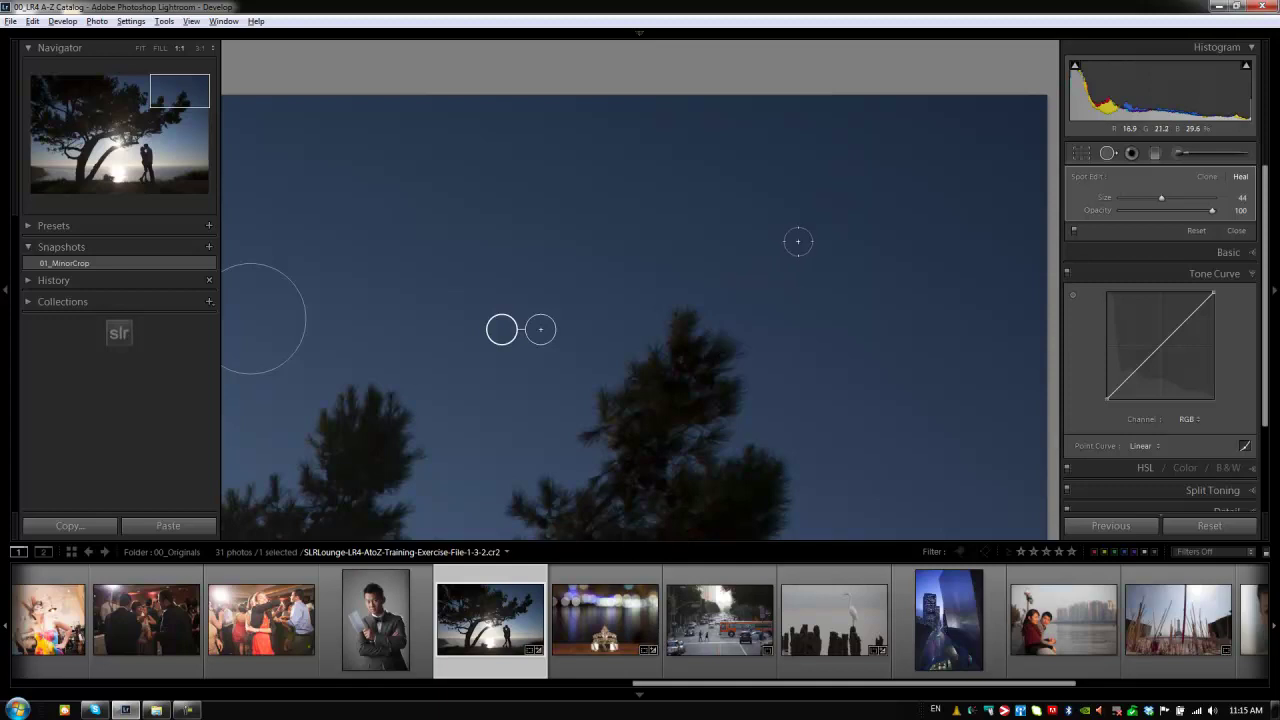
drag(833, 264, 752, 271)
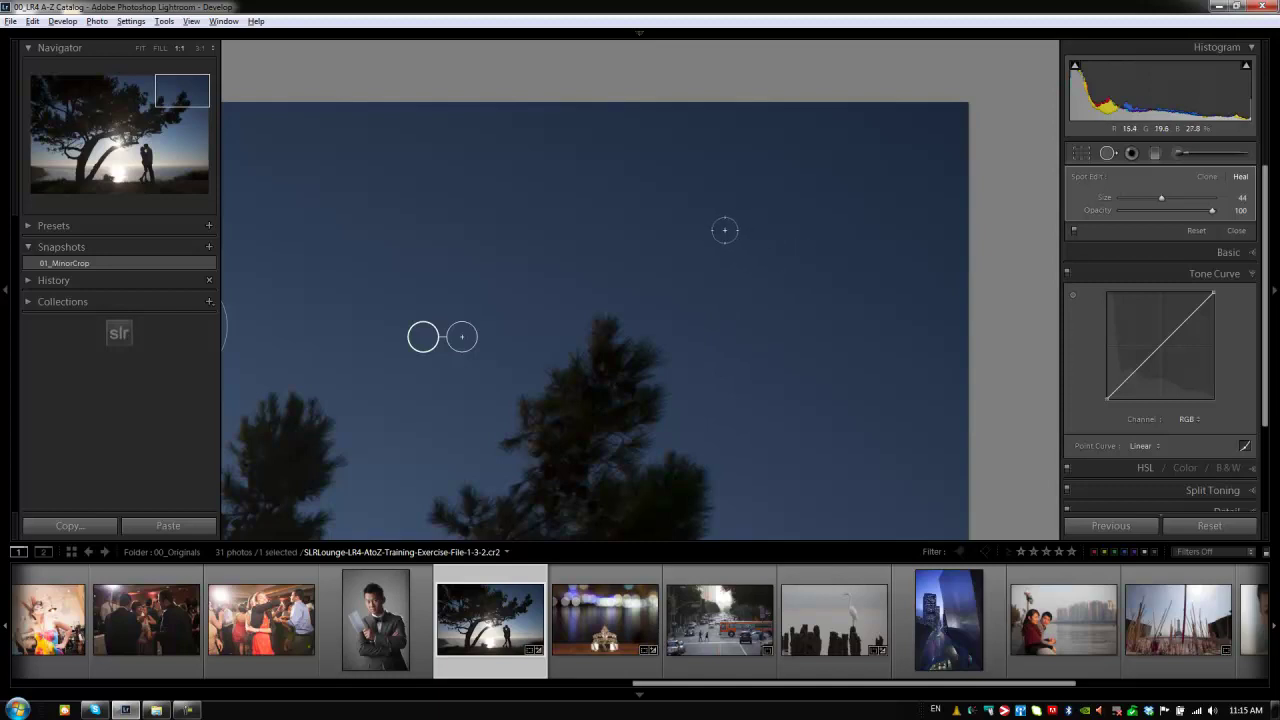
click(724, 231)
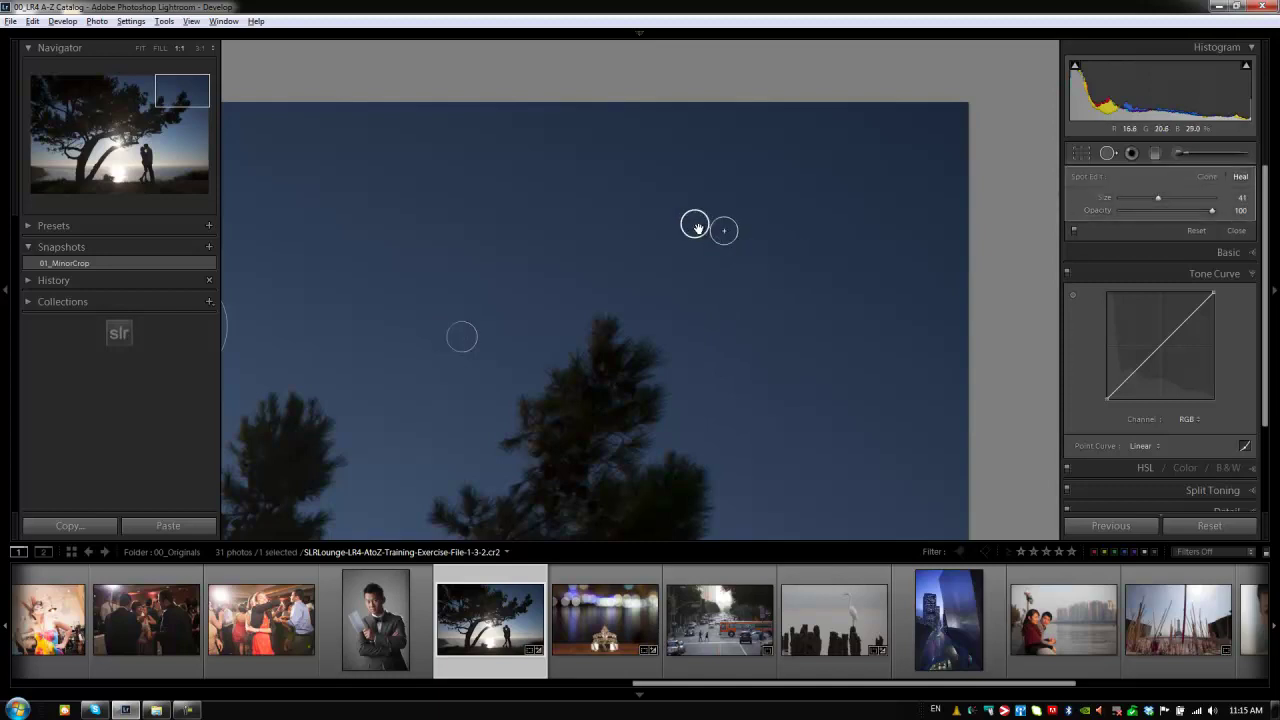
drag(697, 229, 699, 235)
drag(826, 403, 744, 306)
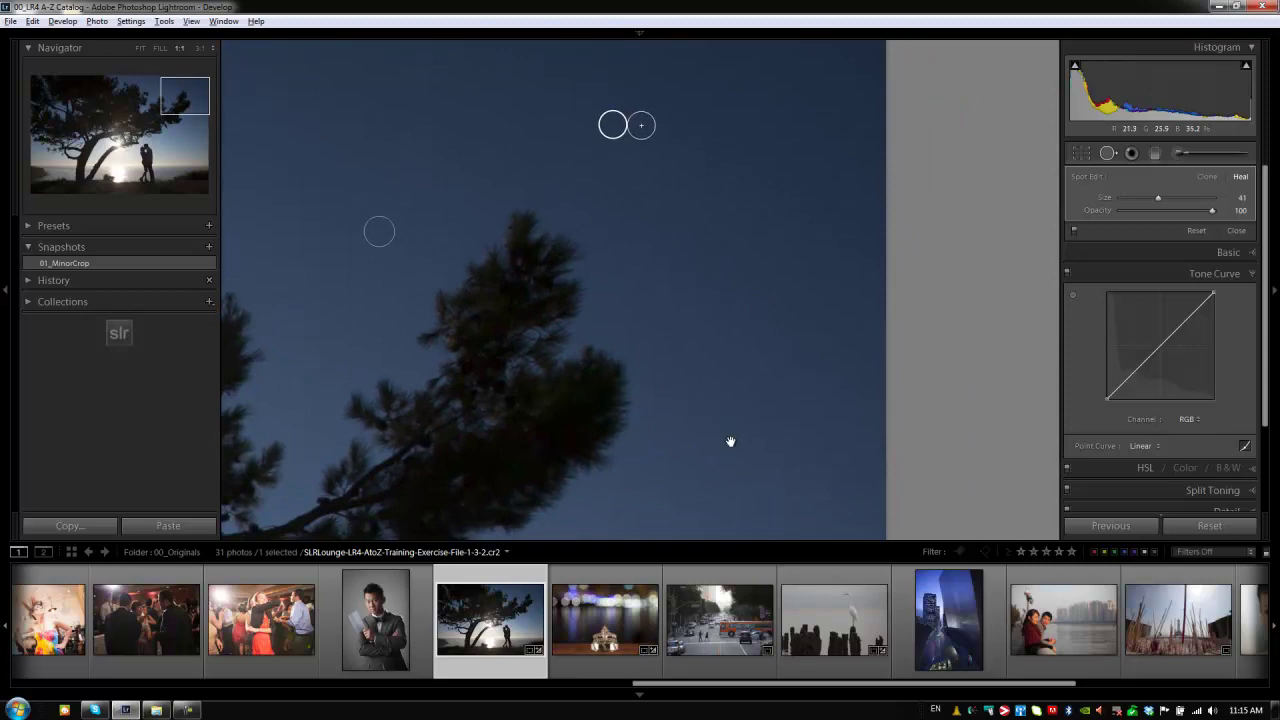
mouse_move(731, 440)
mouse_down()
mouse_move(724, 242)
mouse_move(746, 480)
mouse_up()
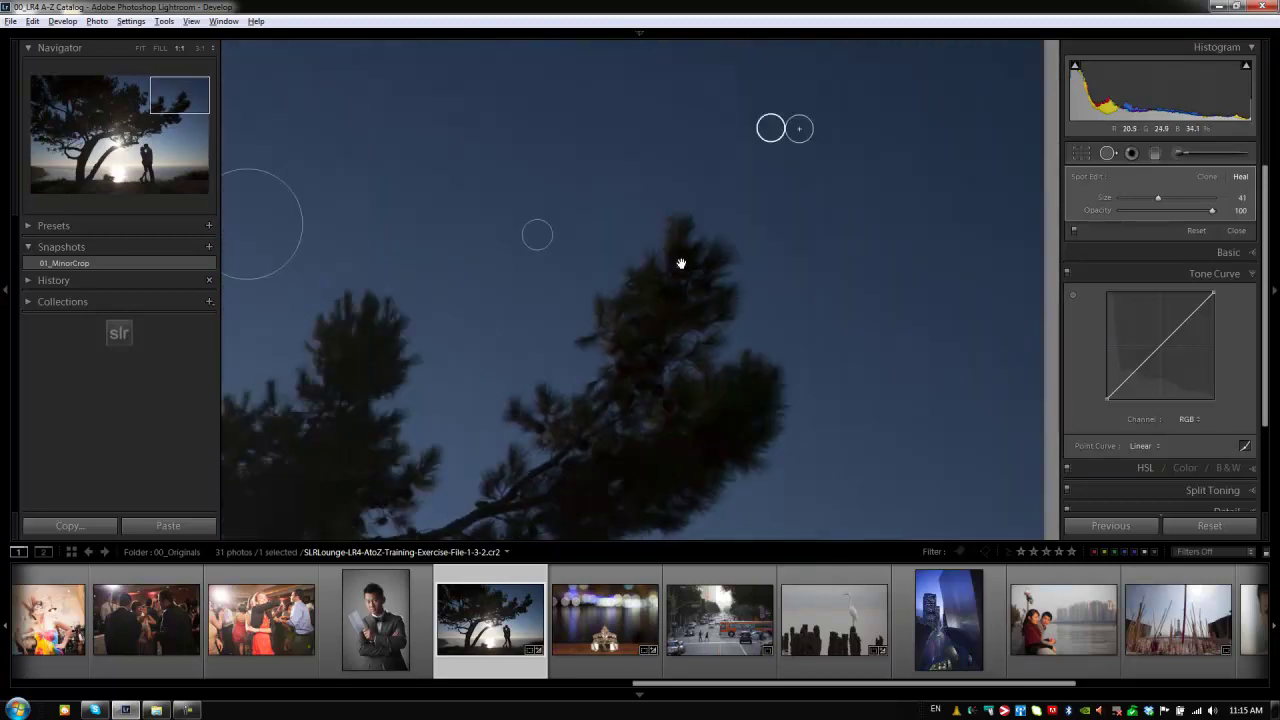
click(680, 263)
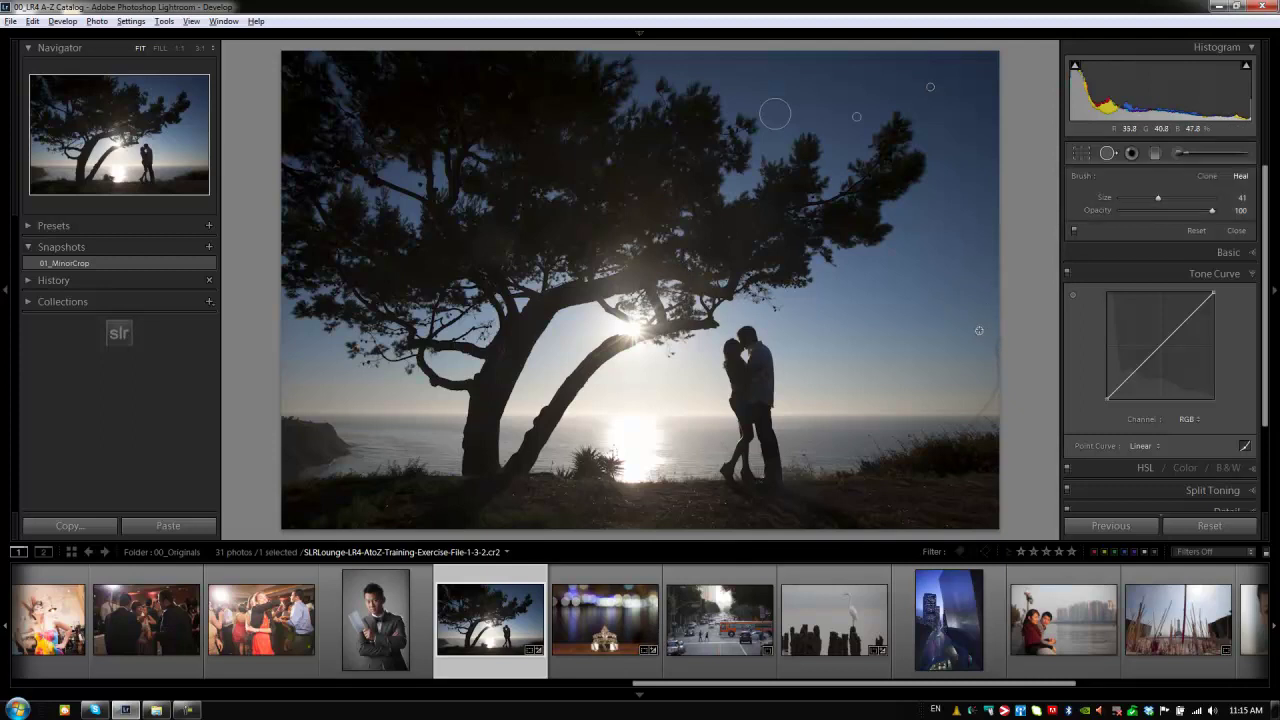
Try a heal beside the stray branch at the photo's right edge, undo it, and inspect the remaining sky for dust.
drag(979, 327, 978, 391)
key(ctrl+z)
key(z)
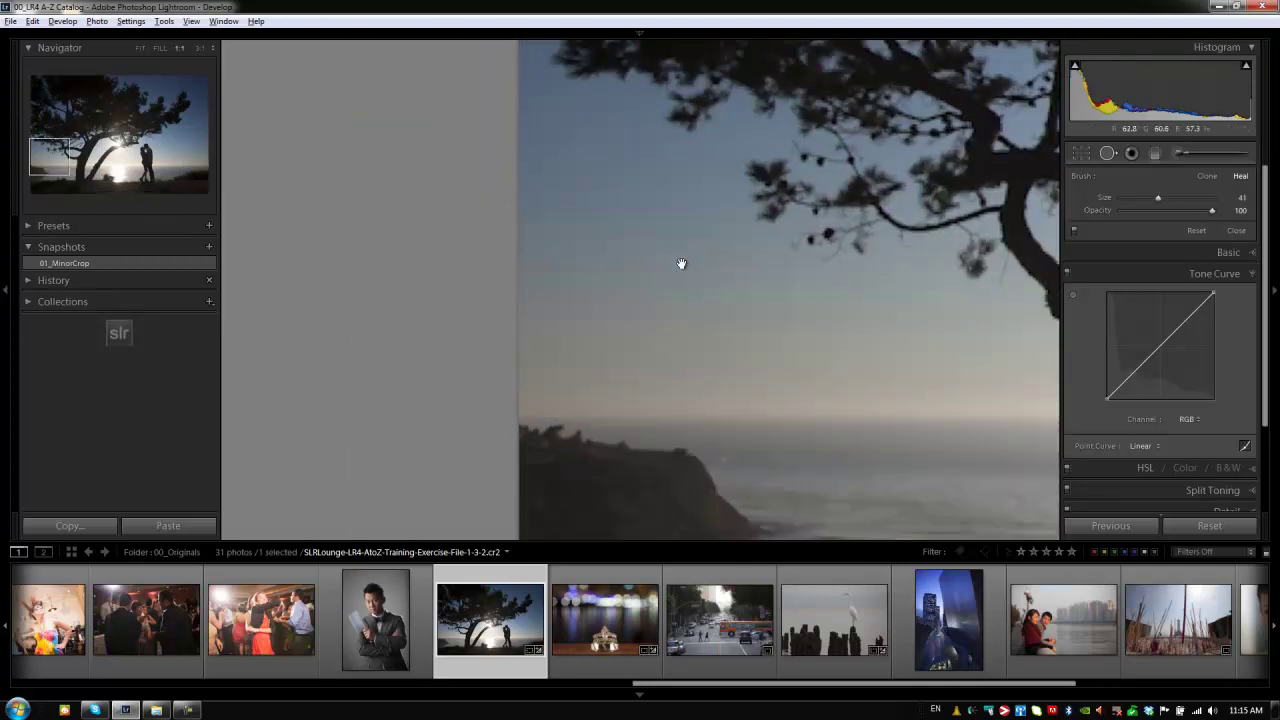
drag(682, 264, 682, 264)
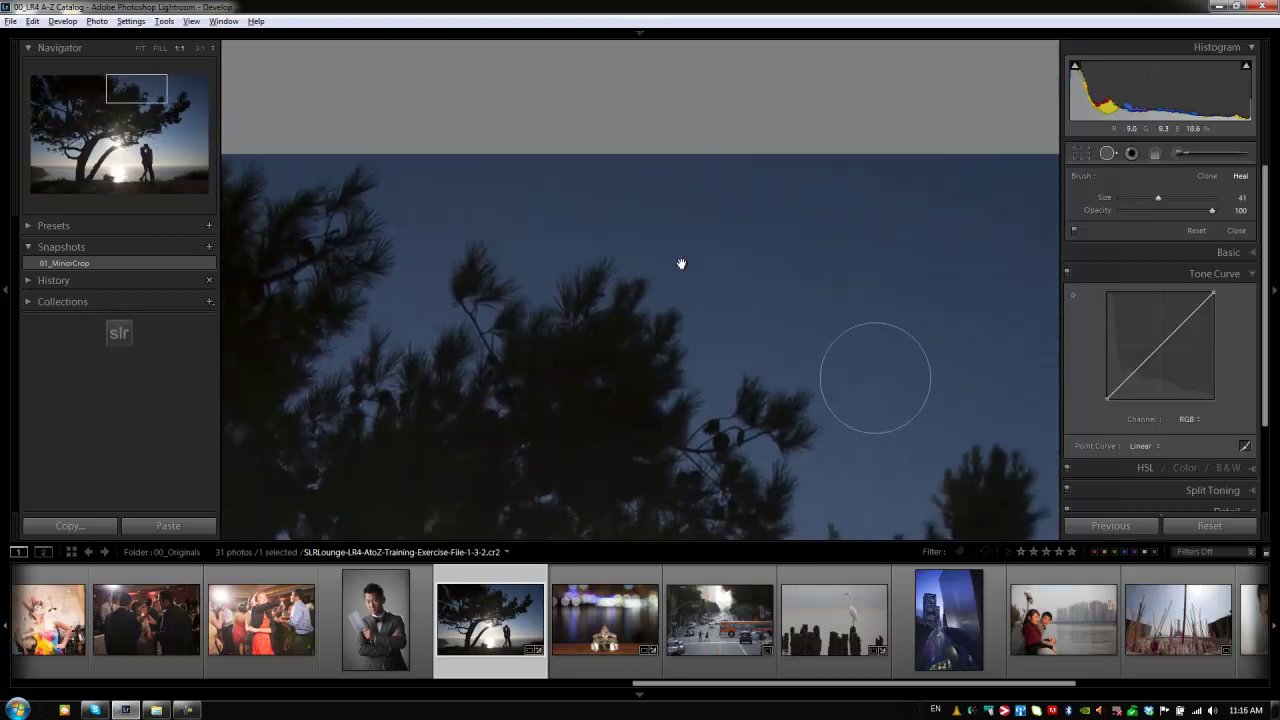
click(681, 263)
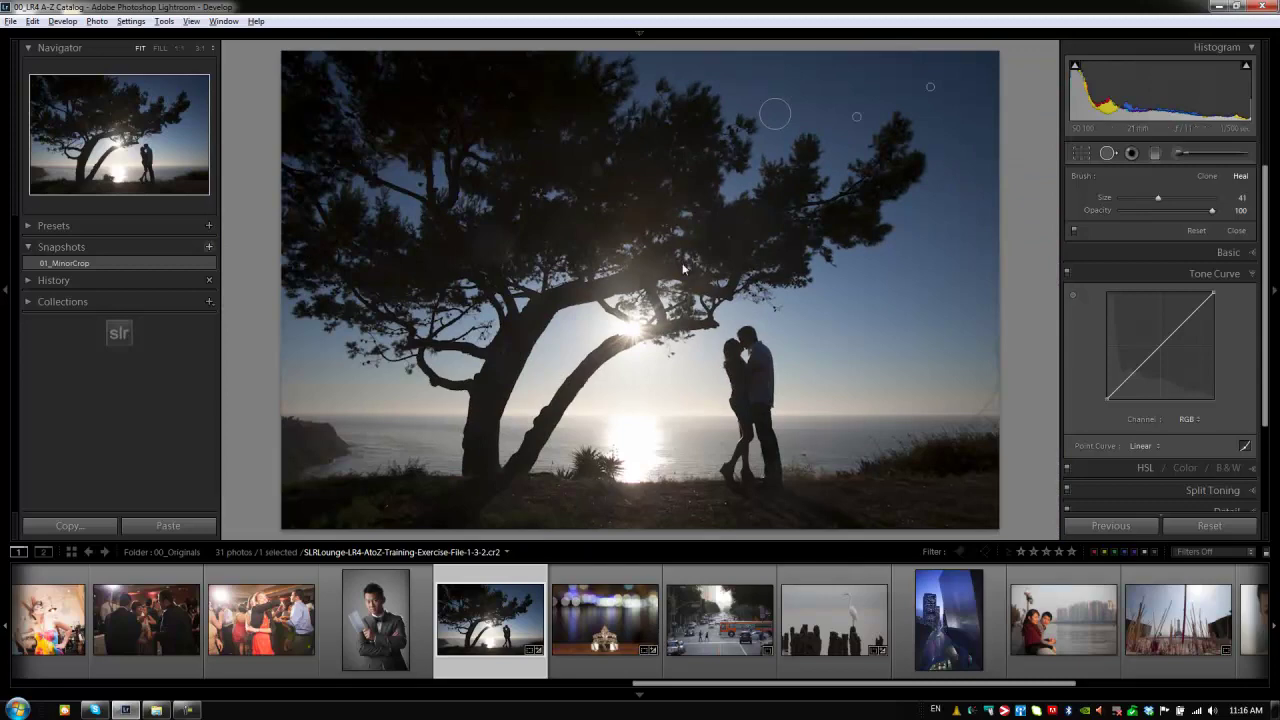
Save the cleaned photo's state as a snapshot named 02_BasicDustRemoval.
key(ctrl+n)
text(02_)
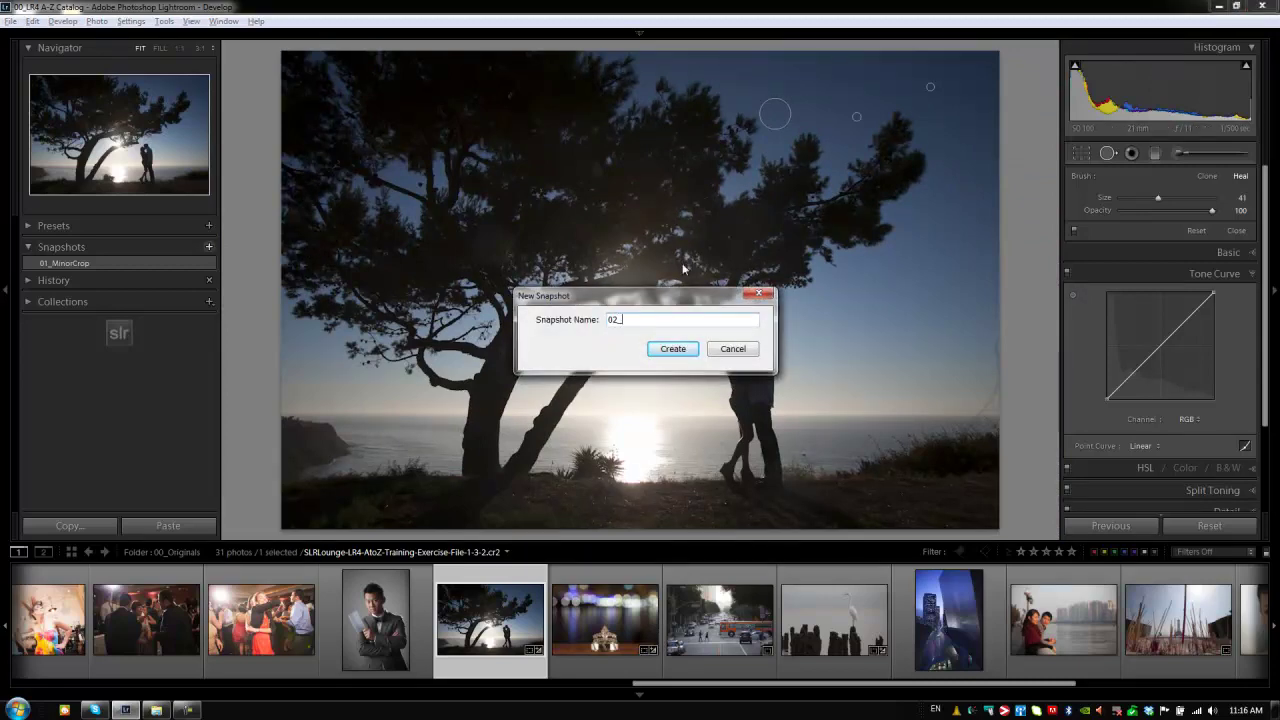
text(DustRemoval)
key(Return)
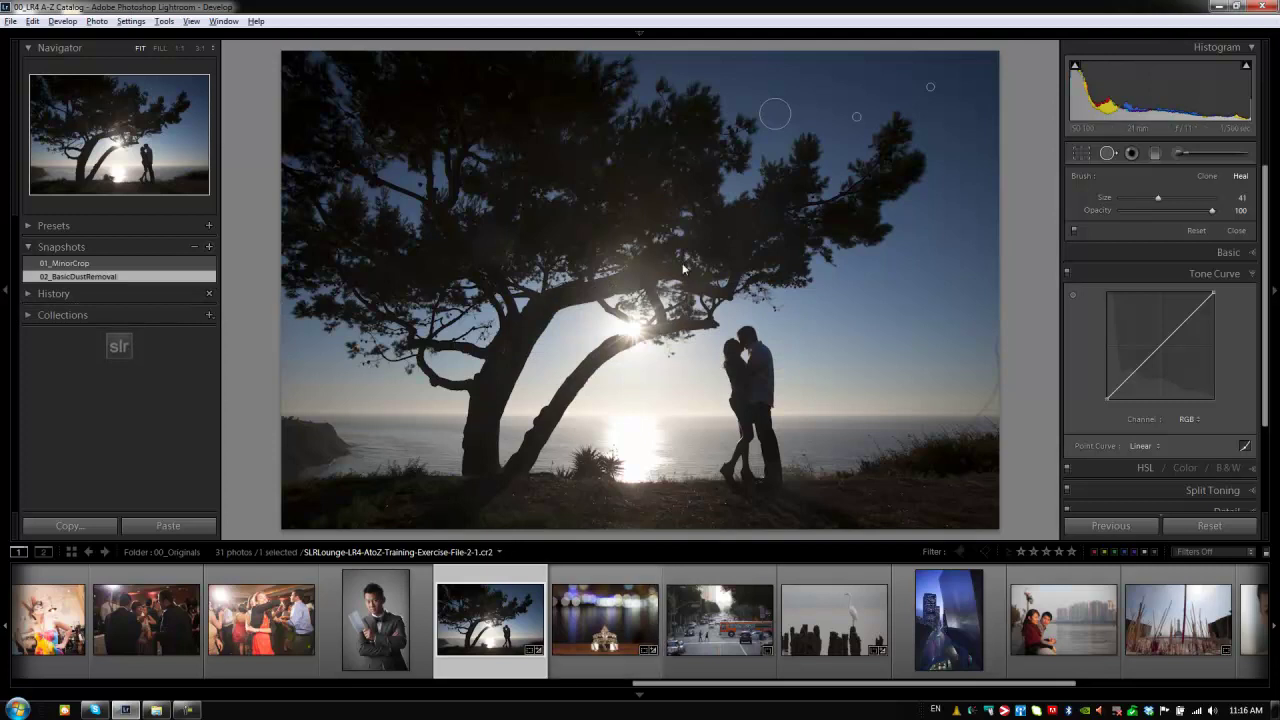
Open the next photo with the wedding rings and heal three dust spots inside the grey bokeh circle at size 25.
key(Right)
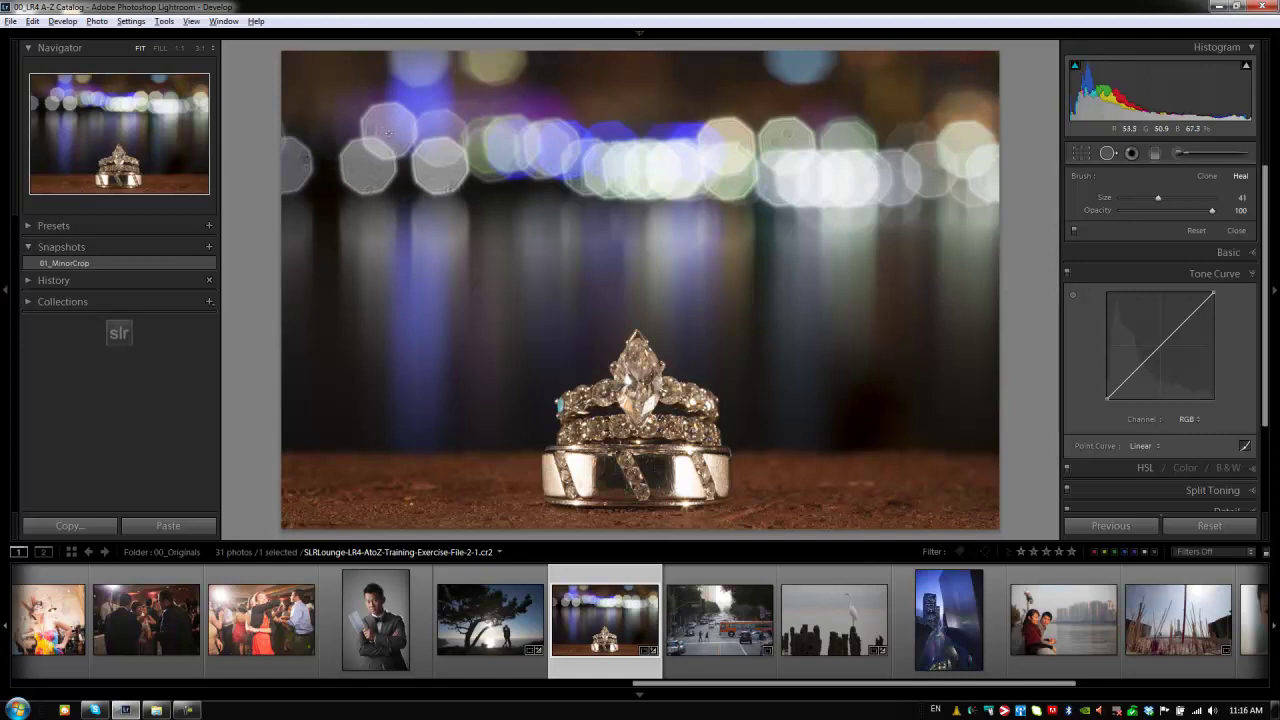
click(395, 185)
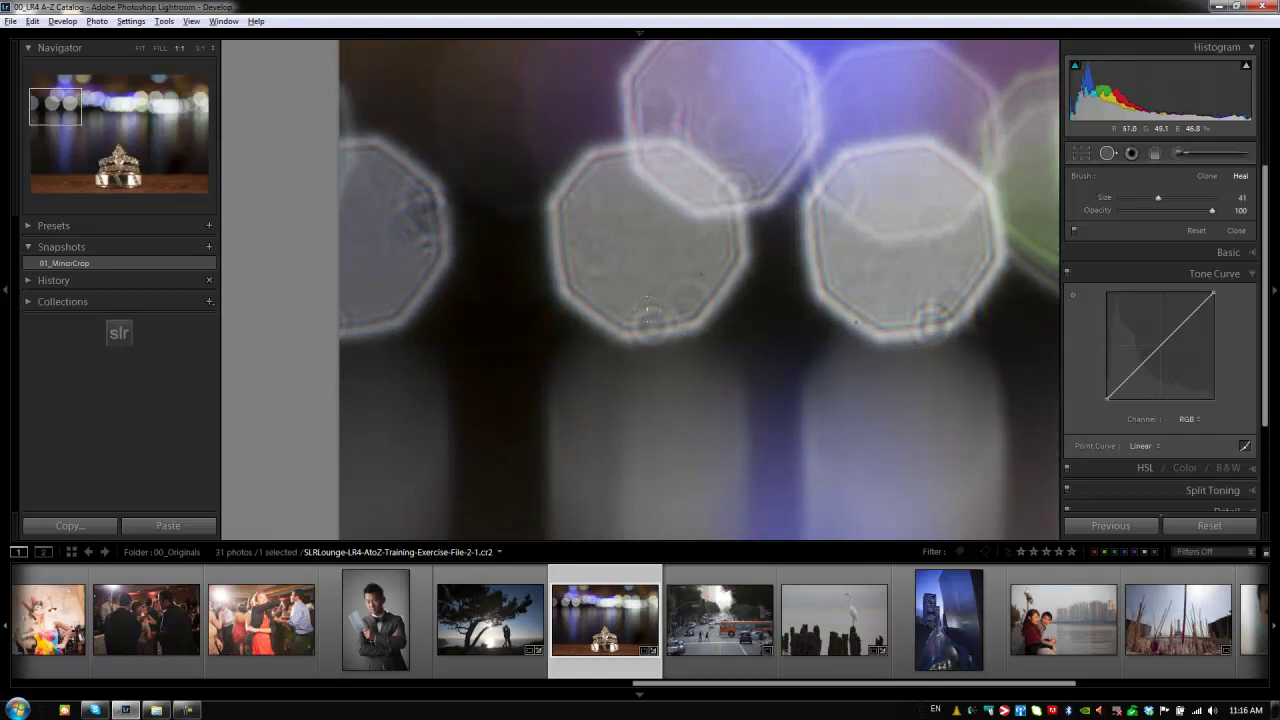
drag(681, 264, 623, 276)
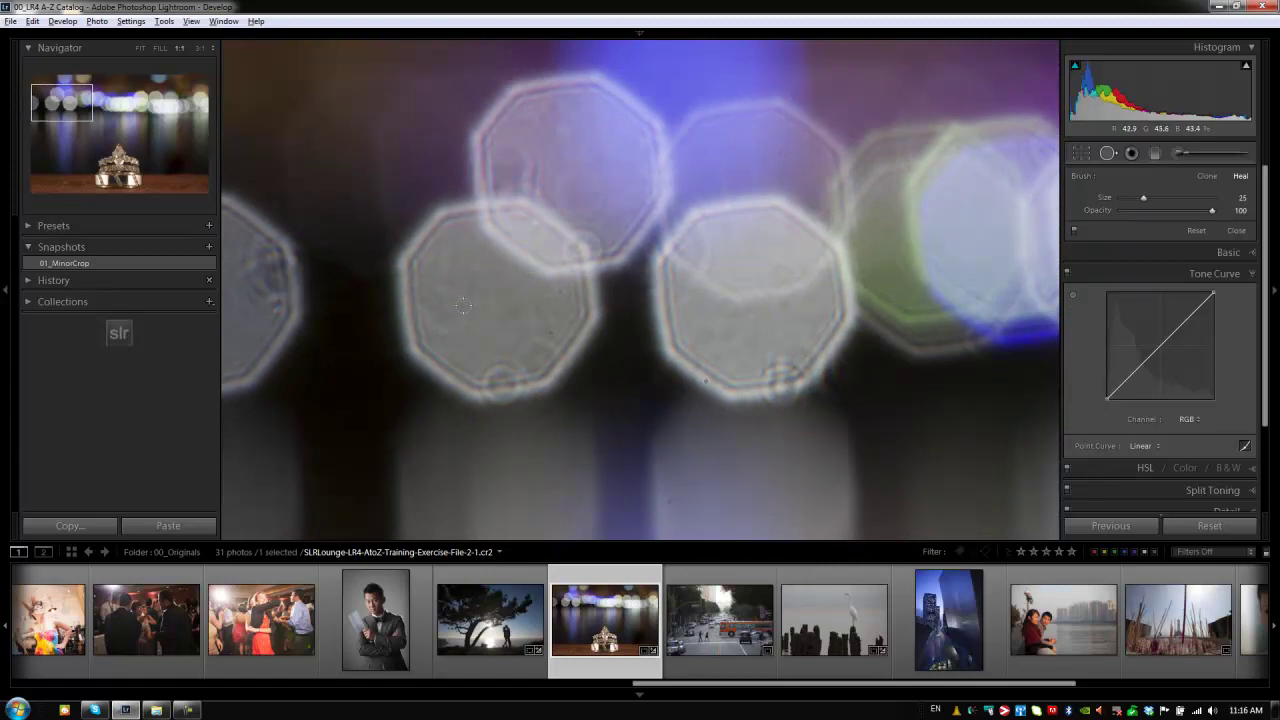
click(463, 305)
click(548, 331)
drag(567, 313, 557, 313)
click(560, 292)
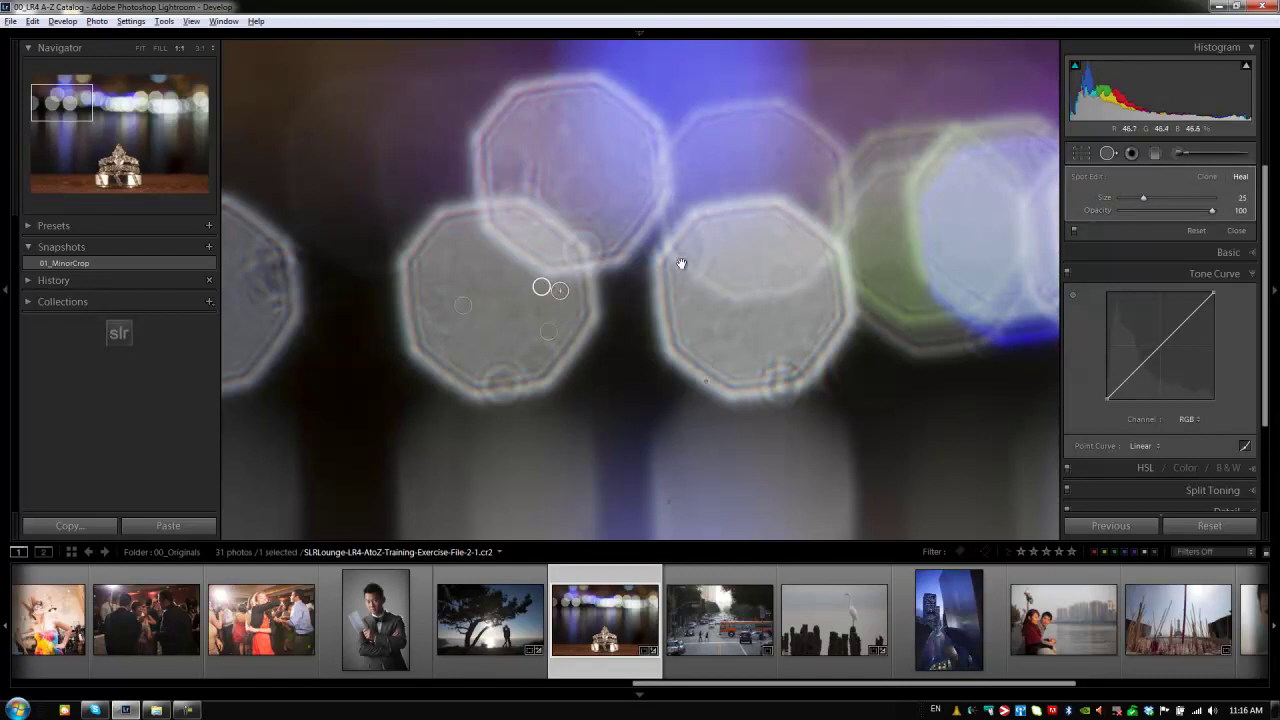
Heal the small dust spots in the grey and blue reflections below the bokeh circles at size 25.
drag(681, 264, 717, 170)
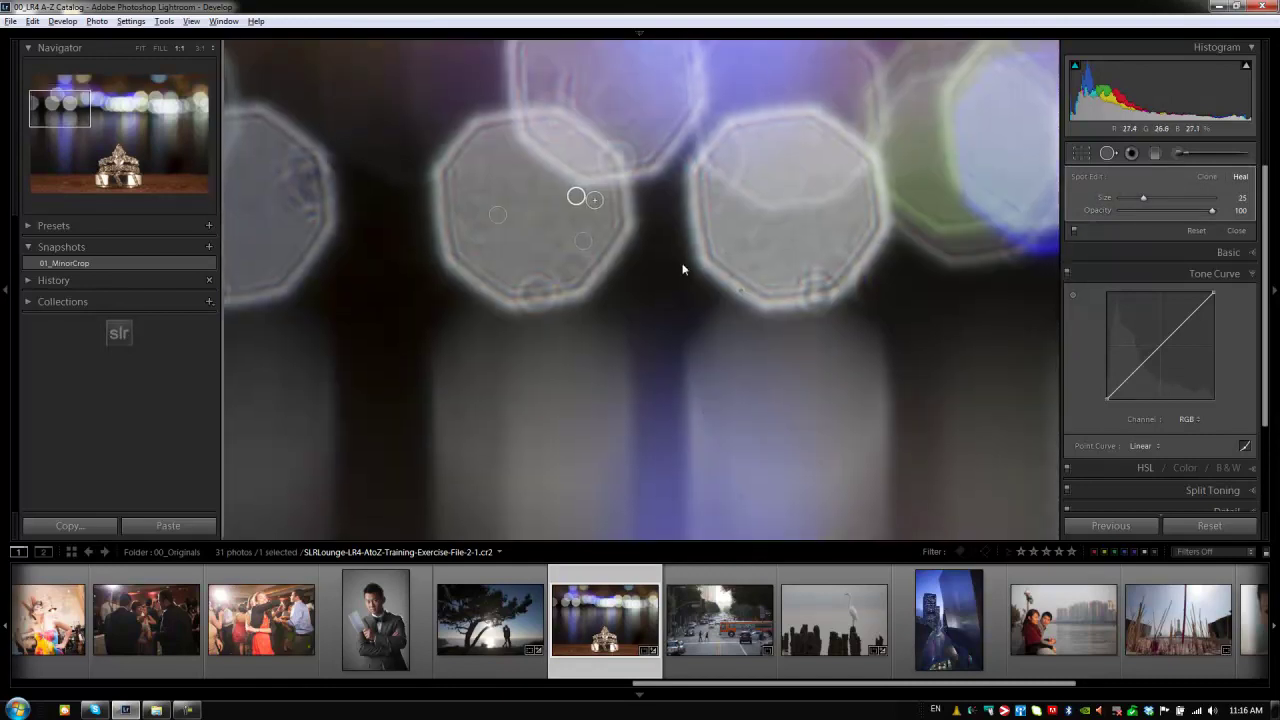
click(511, 349)
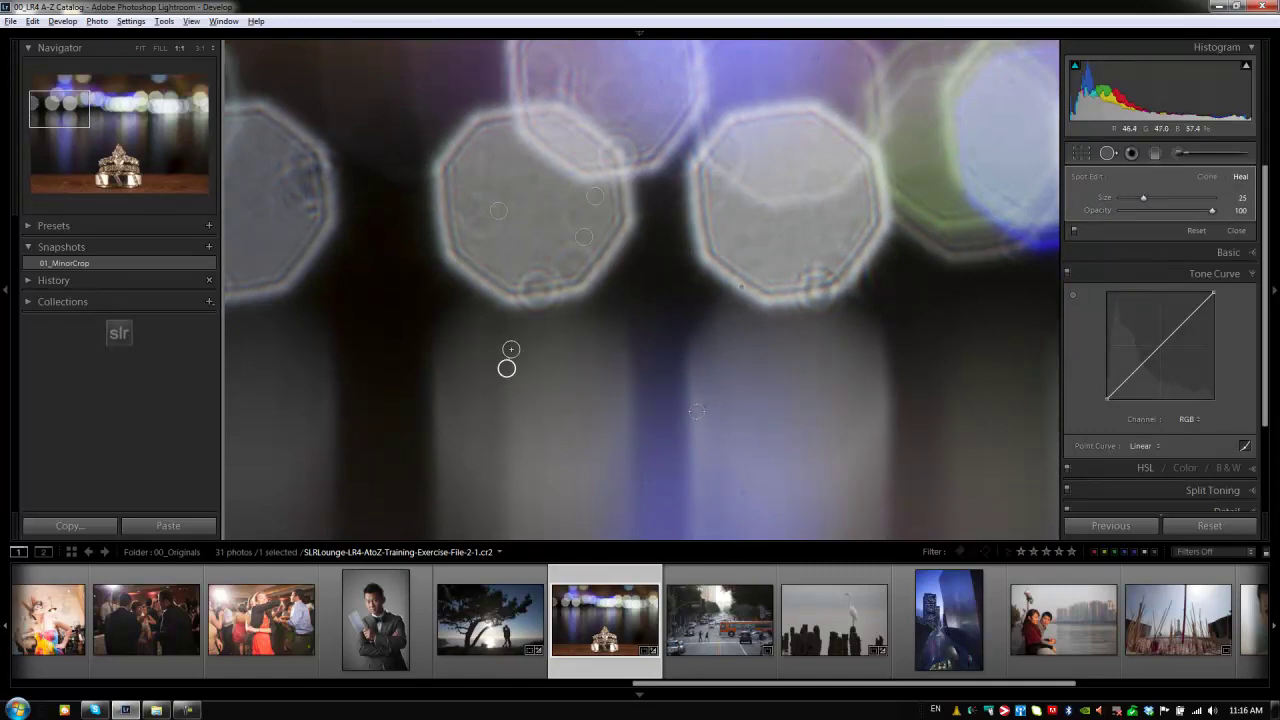
drag(702, 406, 640, 204)
click(664, 284)
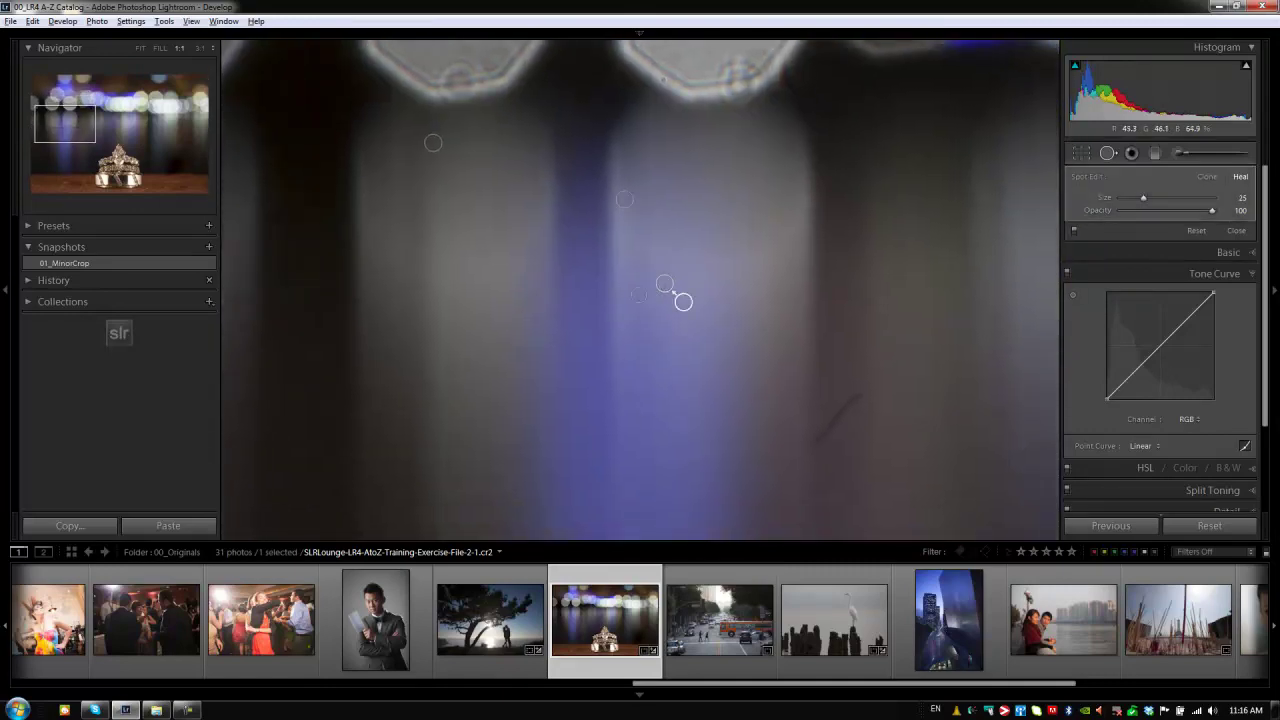
click(638, 297)
mouse_move(682, 266)
mouse_down()
mouse_move(605, 139)
mouse_move(522, 190)
mouse_up()
click(681, 265)
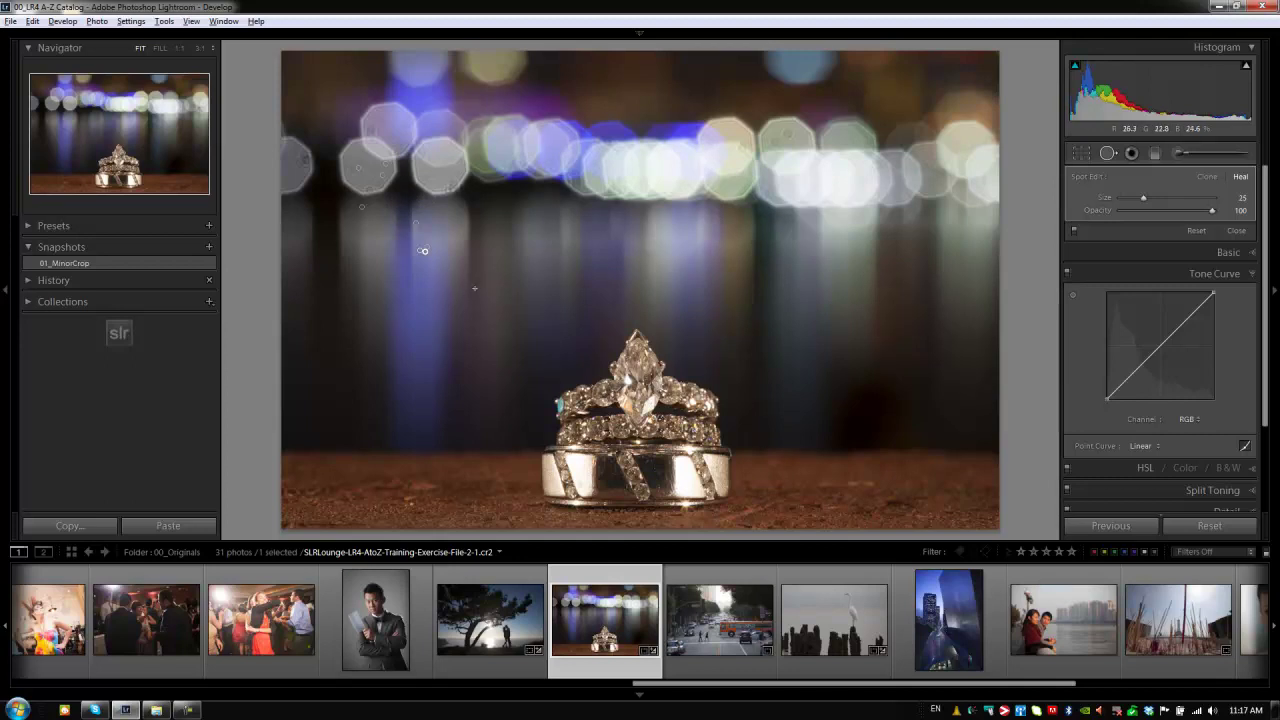
Try to heal the dark diagonal streak in the reflections at size 77, sampling the area directly above it.
key(z)
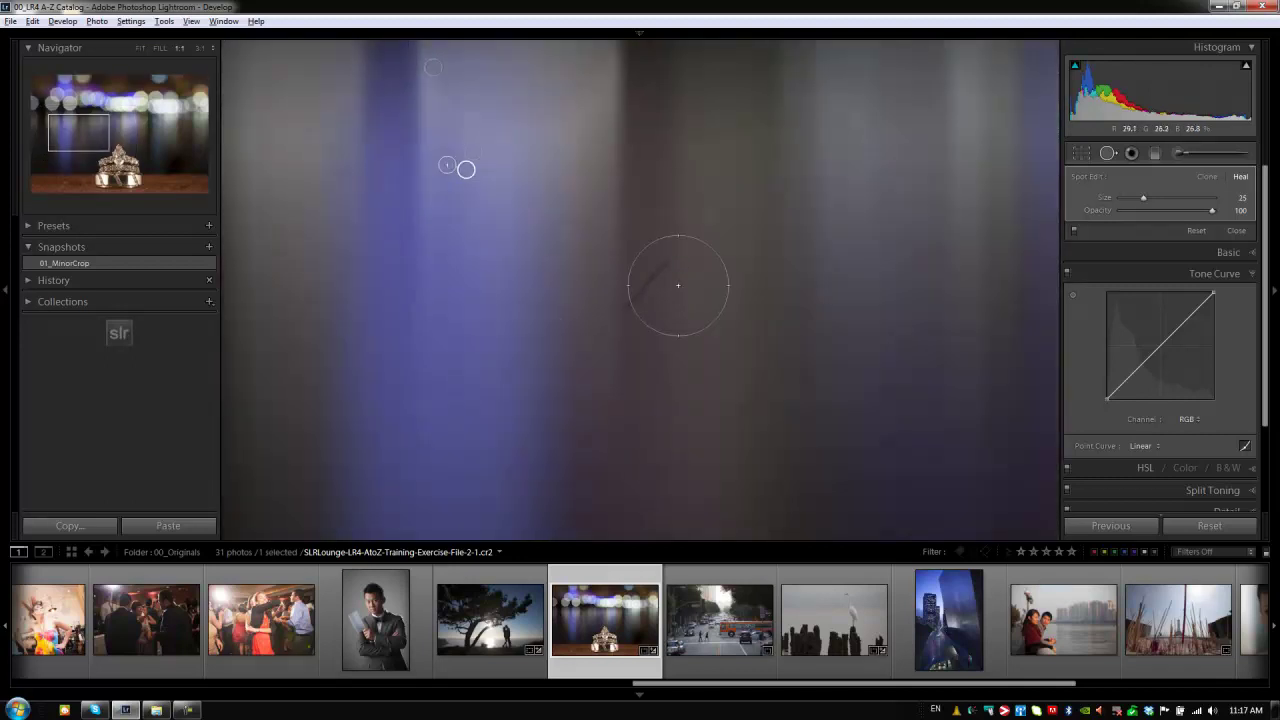
click(648, 287)
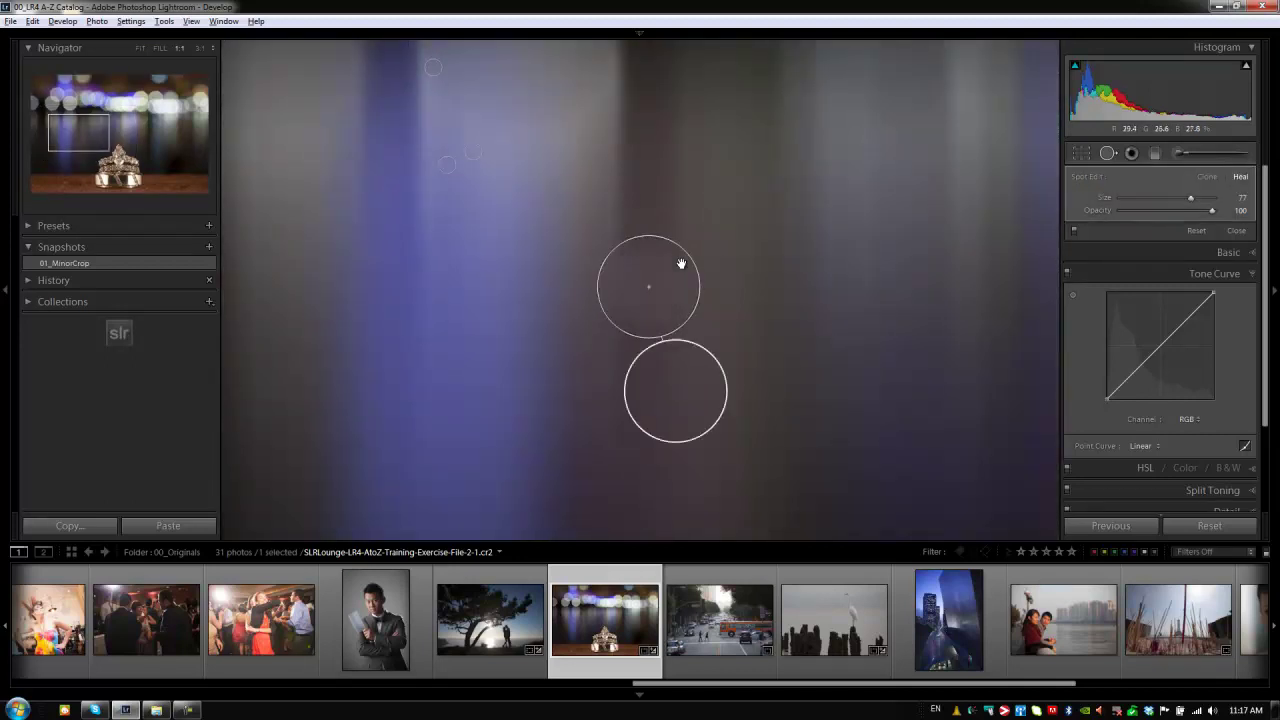
mouse_move(675, 390)
mouse_down()
mouse_move(653, 390)
mouse_move(651, 375)
mouse_move(648, 182)
mouse_up()
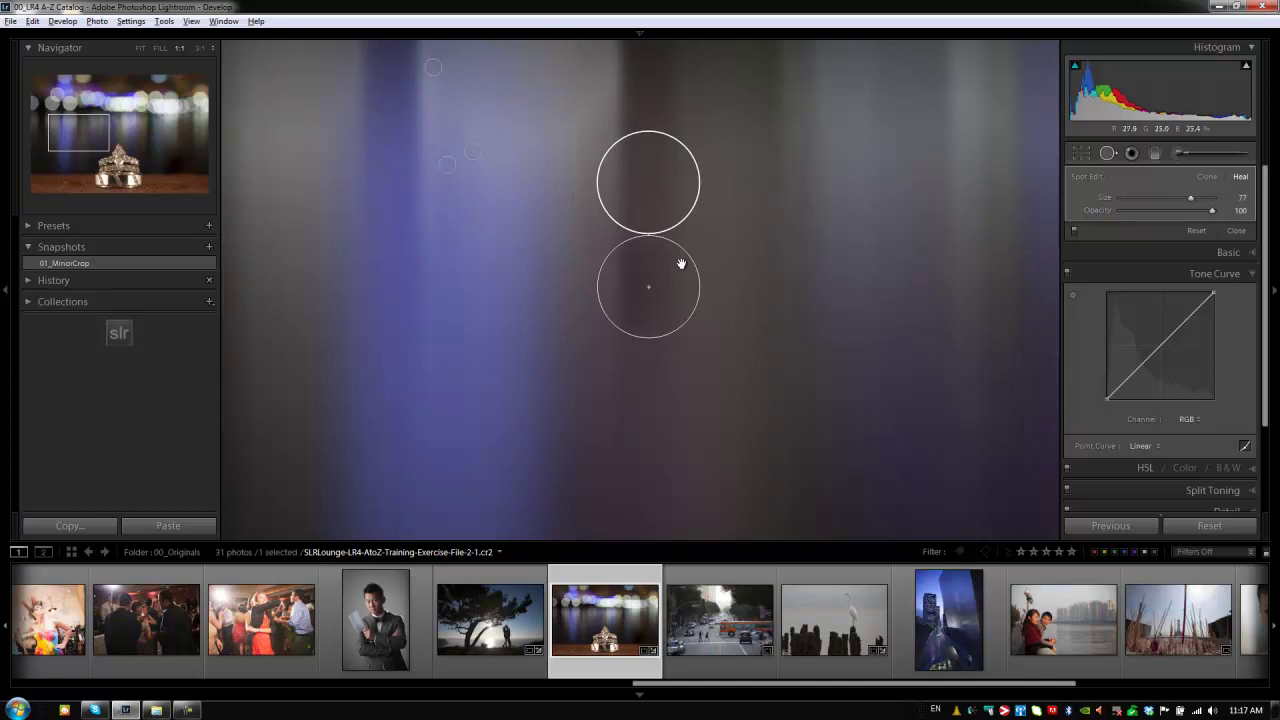
key(q)
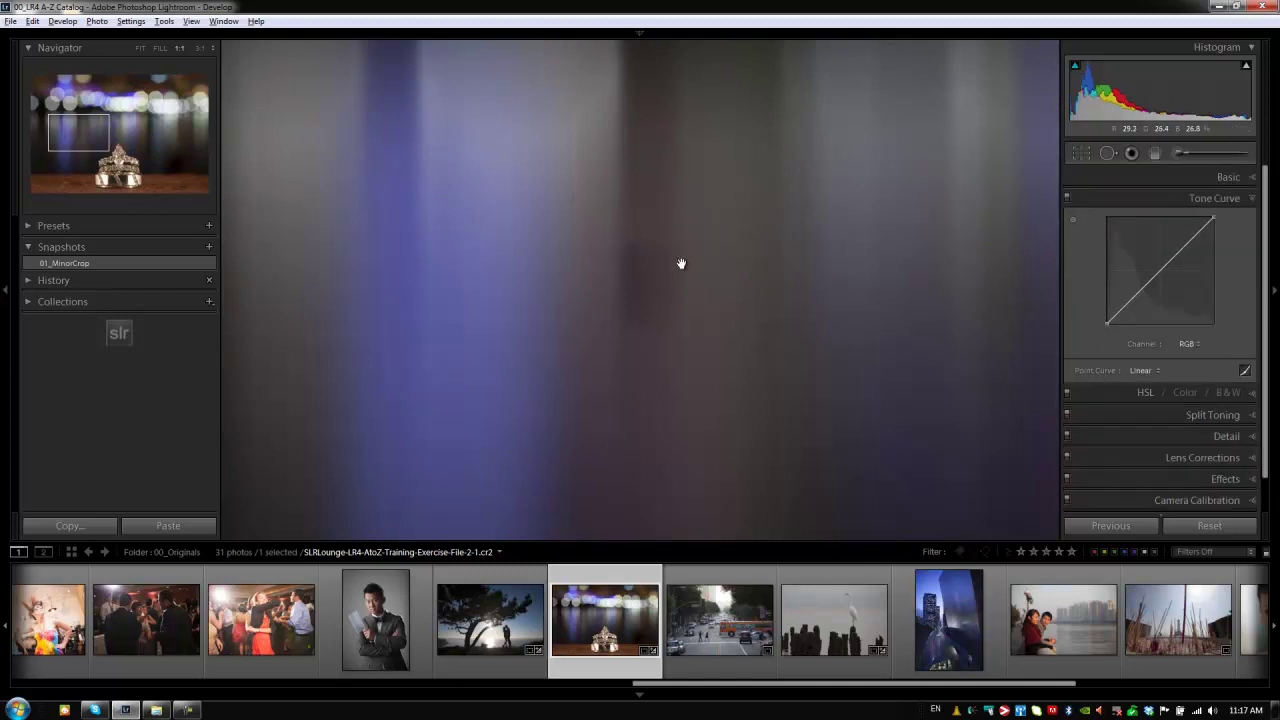
key(q)
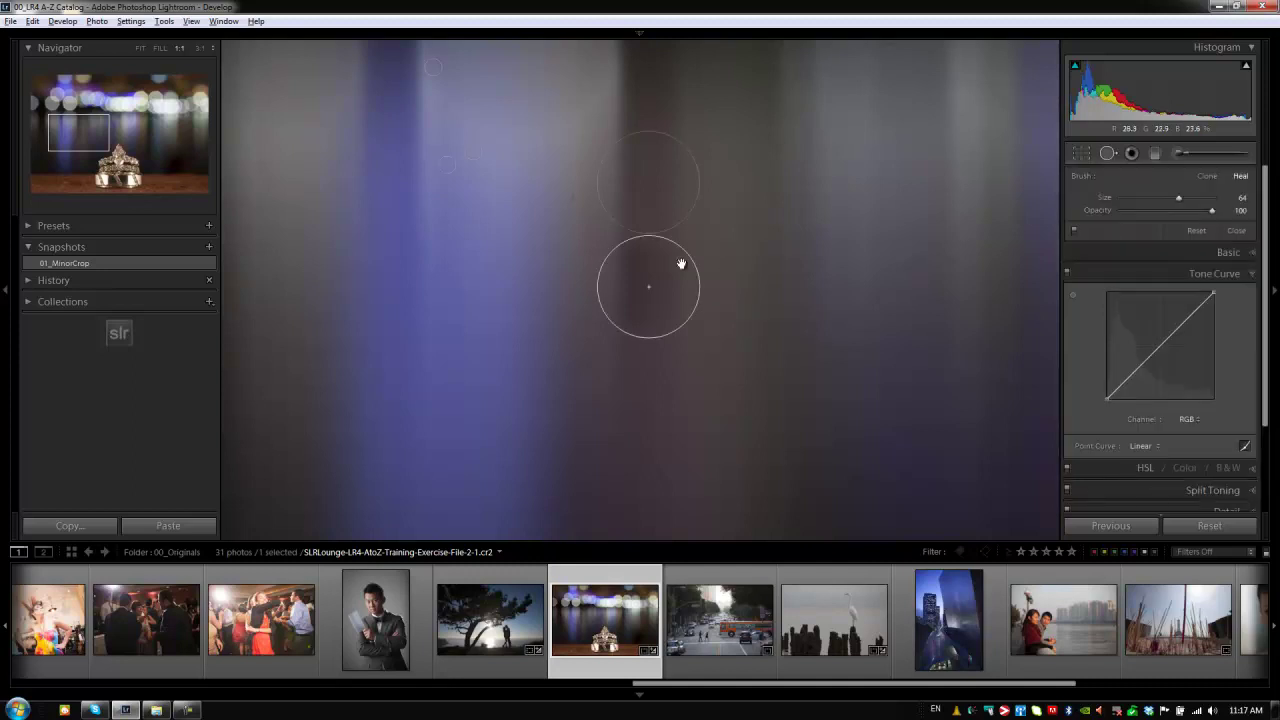
Try sampling from directly below the diagonal streak, and delete its heal spot.
key(slash)
mouse_move(653, 398)
mouse_down()
mouse_move(670, 386)
mouse_move(644, 387)
mouse_up()
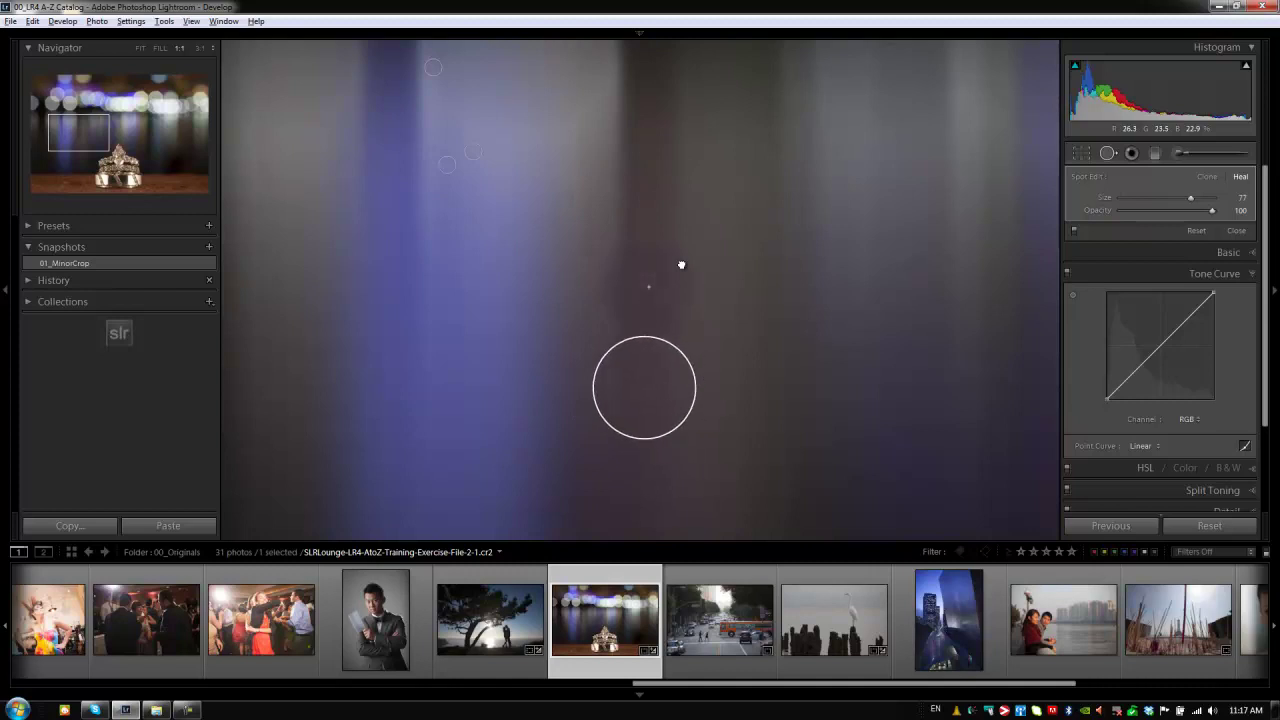
key(slash)
key(slash)
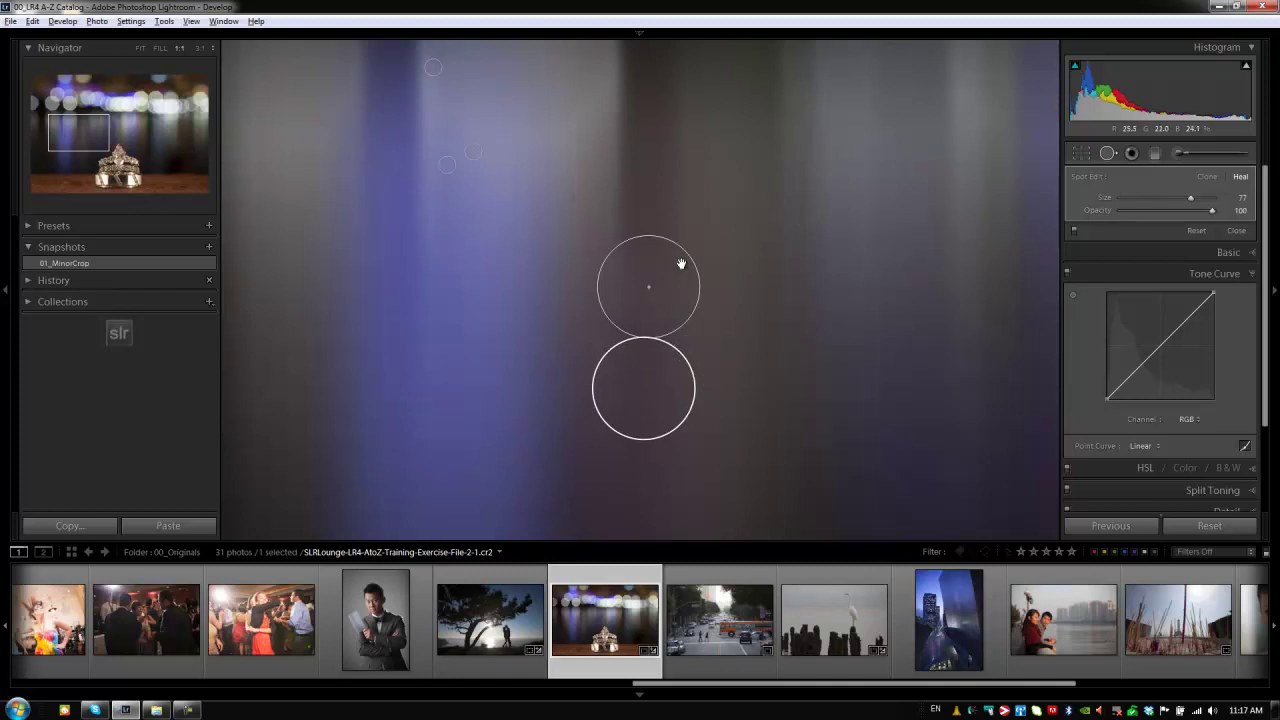
key(Delete)
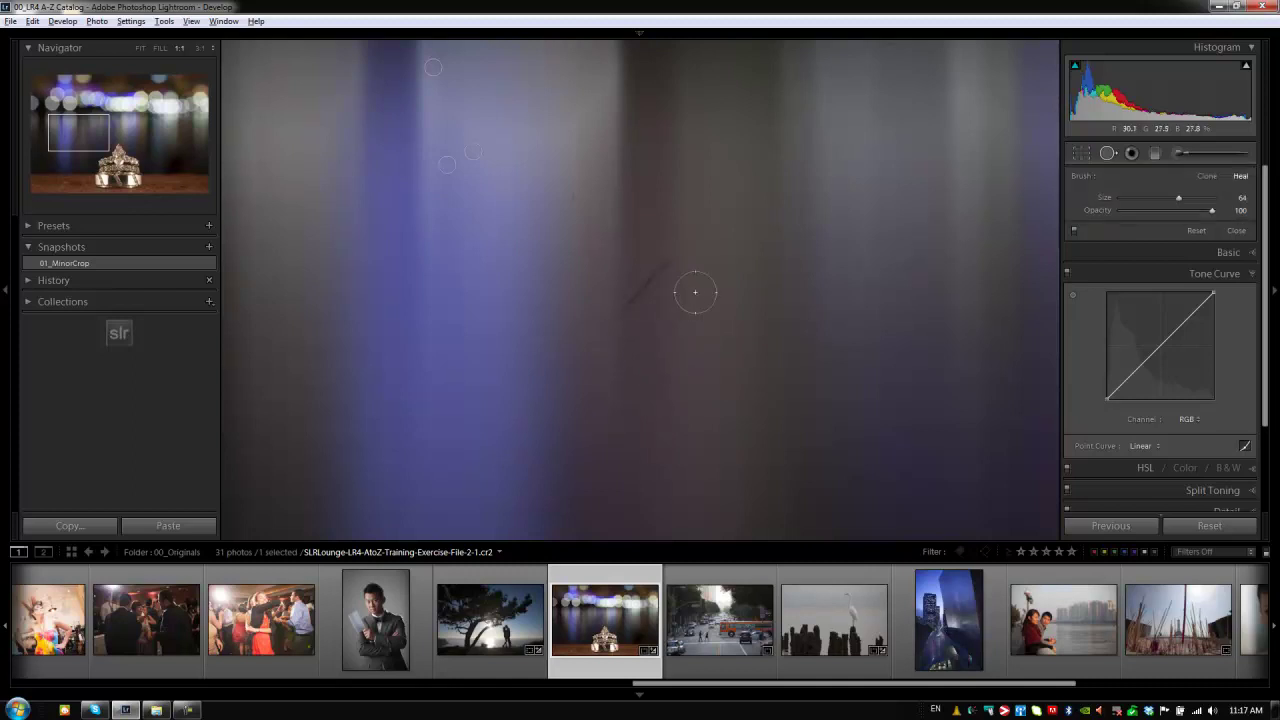
Heal four dust spots along the right side of the bright reflection above the diagonal streak at size 29.
key(space)
mouse_move(681, 264)
mouse_down()
mouse_move(637, 300)
mouse_move(595, 385)
mouse_move(818, 313)
mouse_up()
key(bracketleft)
key(bracketleft)
scroll(680, 288, down, 2)
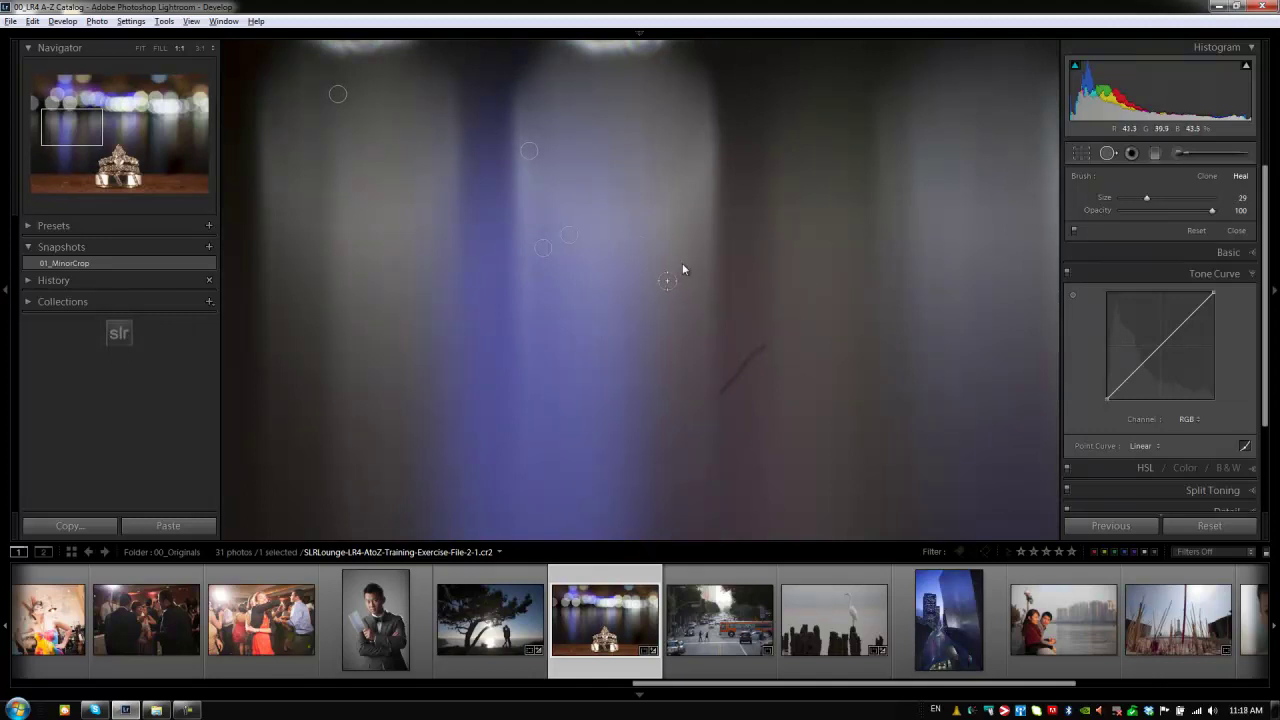
click(667, 281)
click(677, 247)
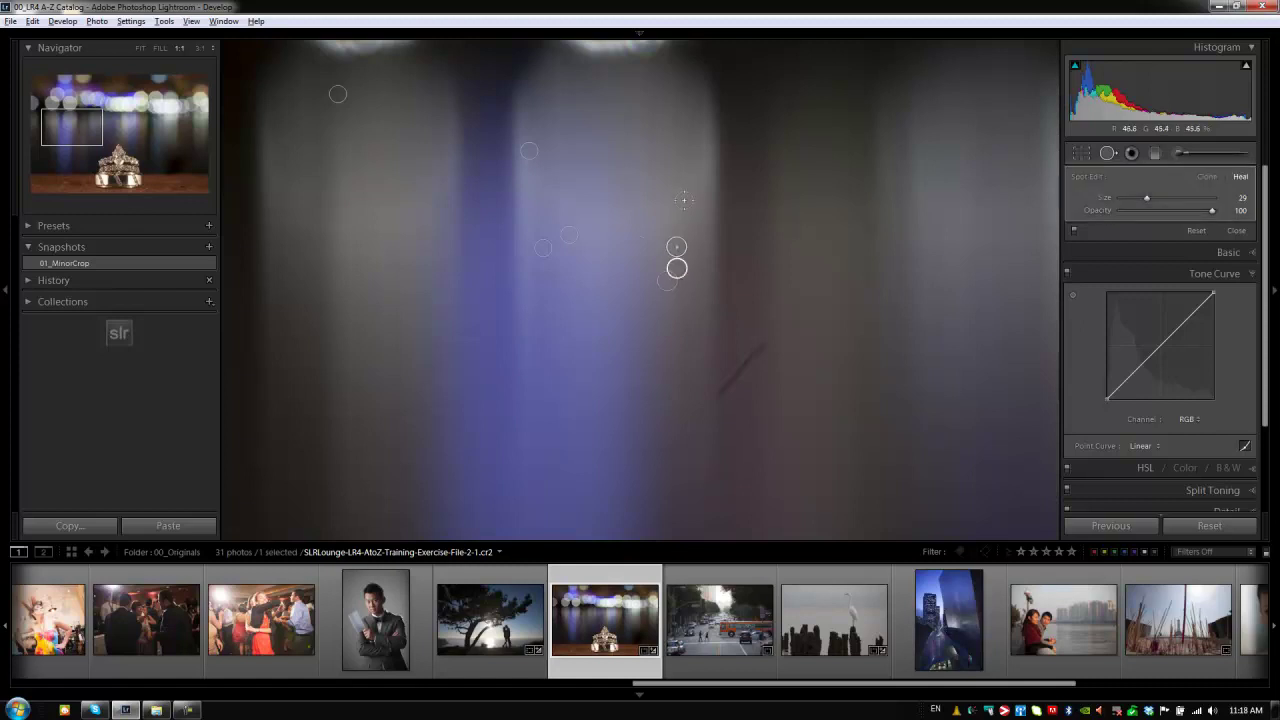
click(684, 199)
click(702, 183)
Heal four more dust spots across the grey reflections and just left of the diagonal streak.
click(603, 172)
click(367, 157)
click(698, 416)
click(695, 377)
drag(683, 269, 622, 128)
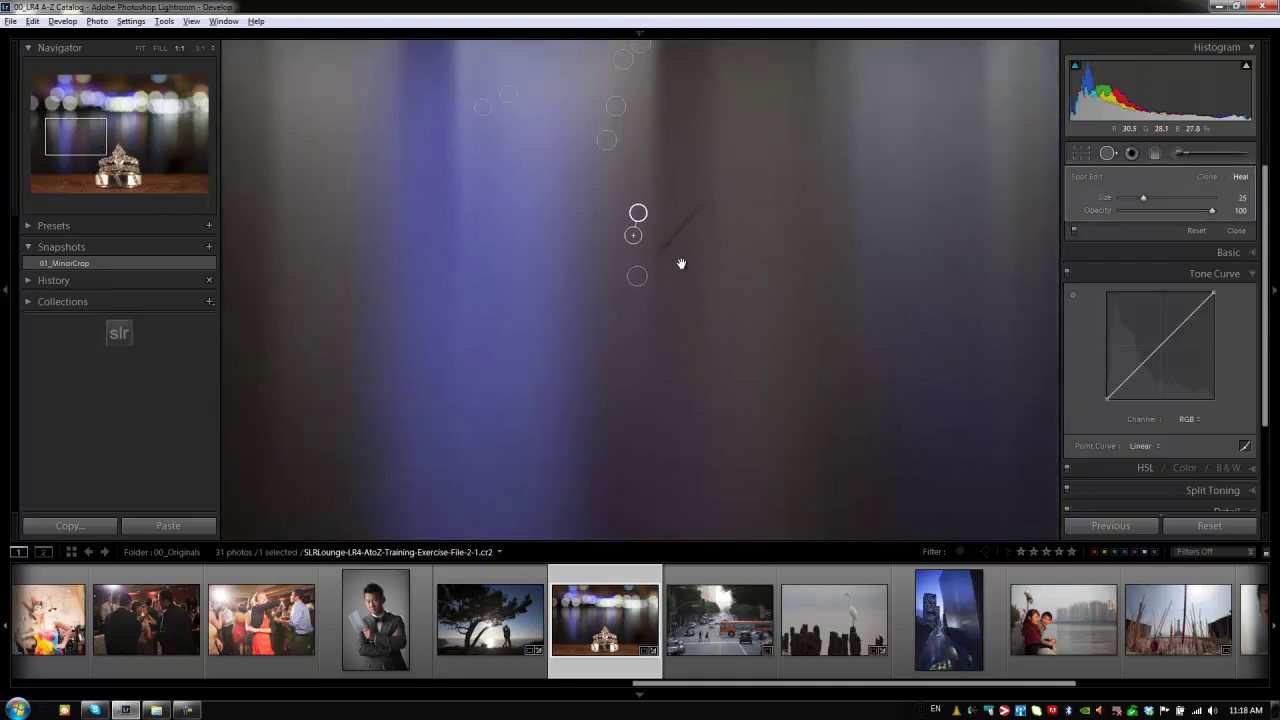
Heal two dust spots just above the diagonal streak in the reflections at size 25.
drag(682, 264, 531, 390)
drag(682, 264, 761, 265)
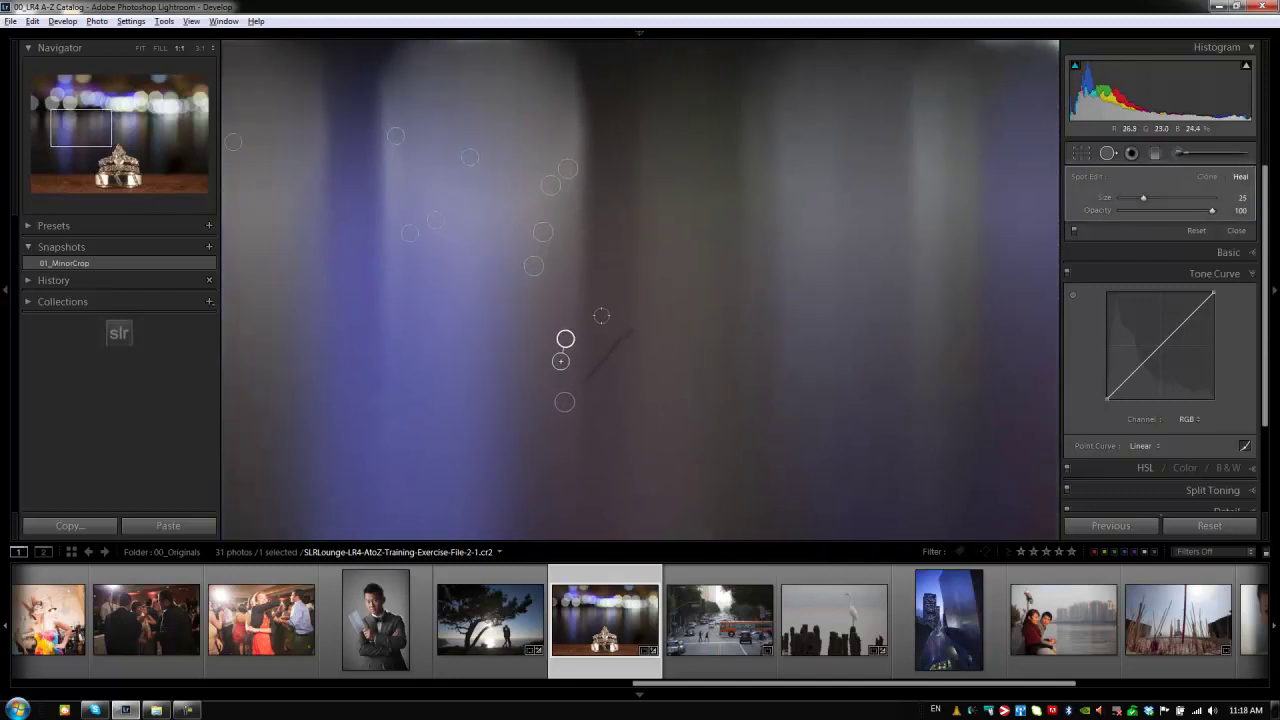
click(597, 313)
click(641, 238)
Heal four dust spots across the dark gap and the near edge of the grey reflection beyond the streak, at size 25.
drag(774, 207, 684, 269)
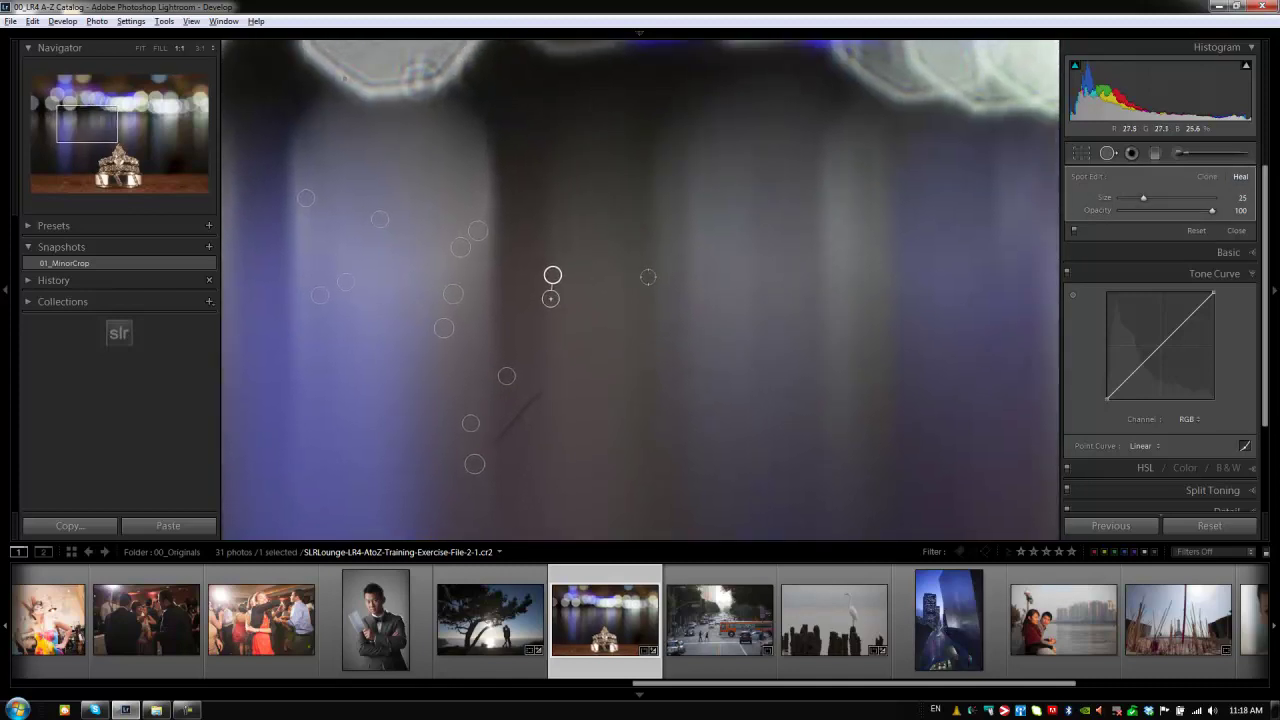
click(648, 276)
click(613, 228)
click(677, 269)
click(690, 312)
Heal four dust spots down the middle of the grey reflection, using size 33 for the lowest one.
click(776, 330)
click(773, 269)
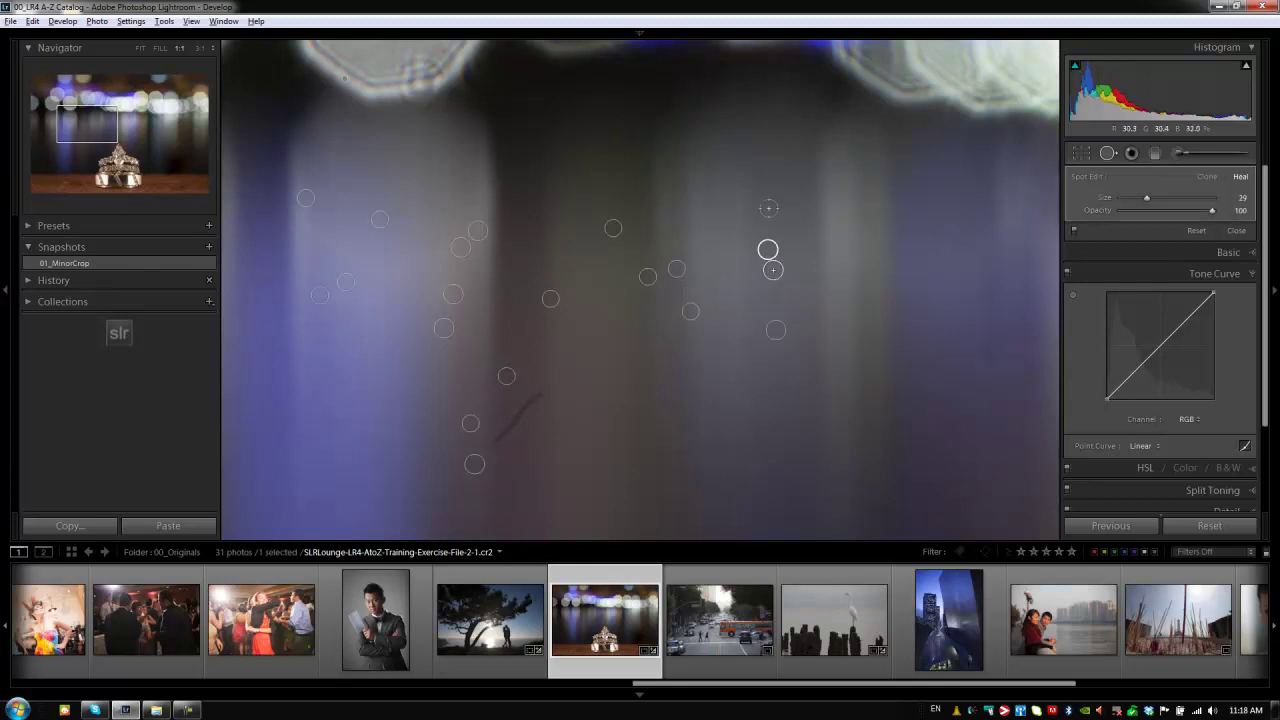
click(760, 175)
click(785, 396)
Heal four dust spots at size 25 around the lower grey reflections, between the diagonal streak and the rings.
drag(784, 343, 681, 265)
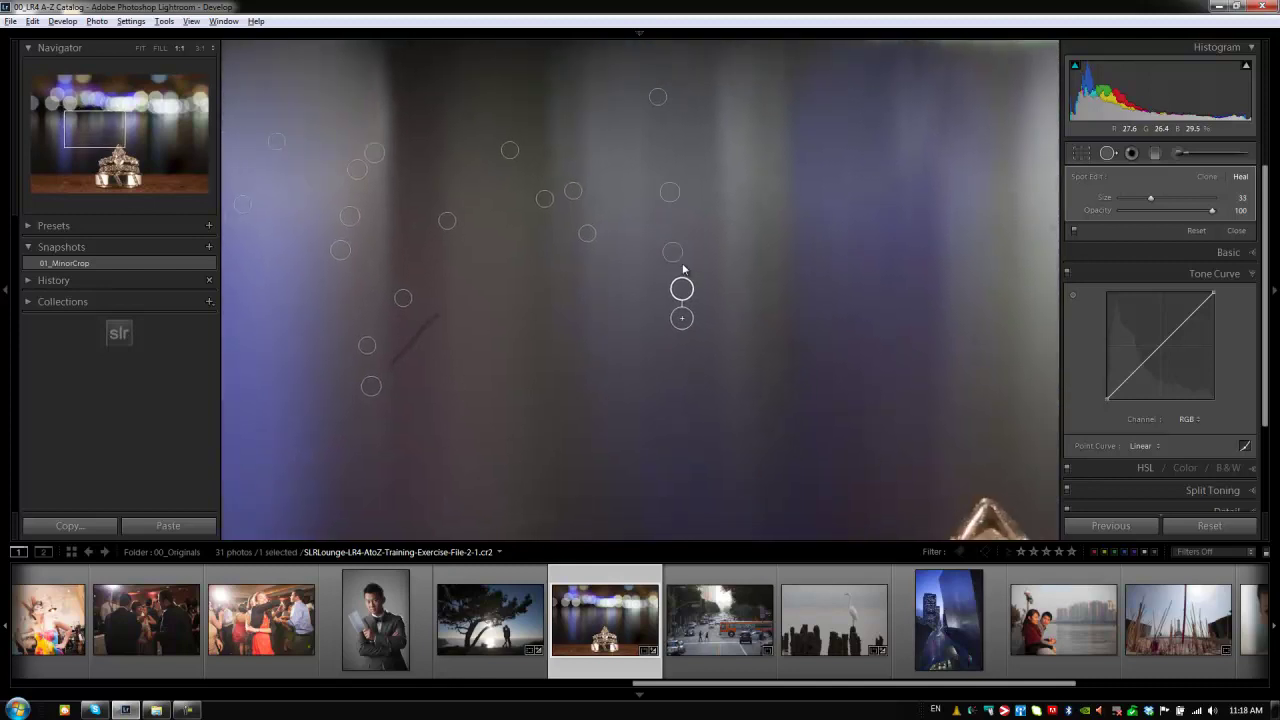
click(742, 321)
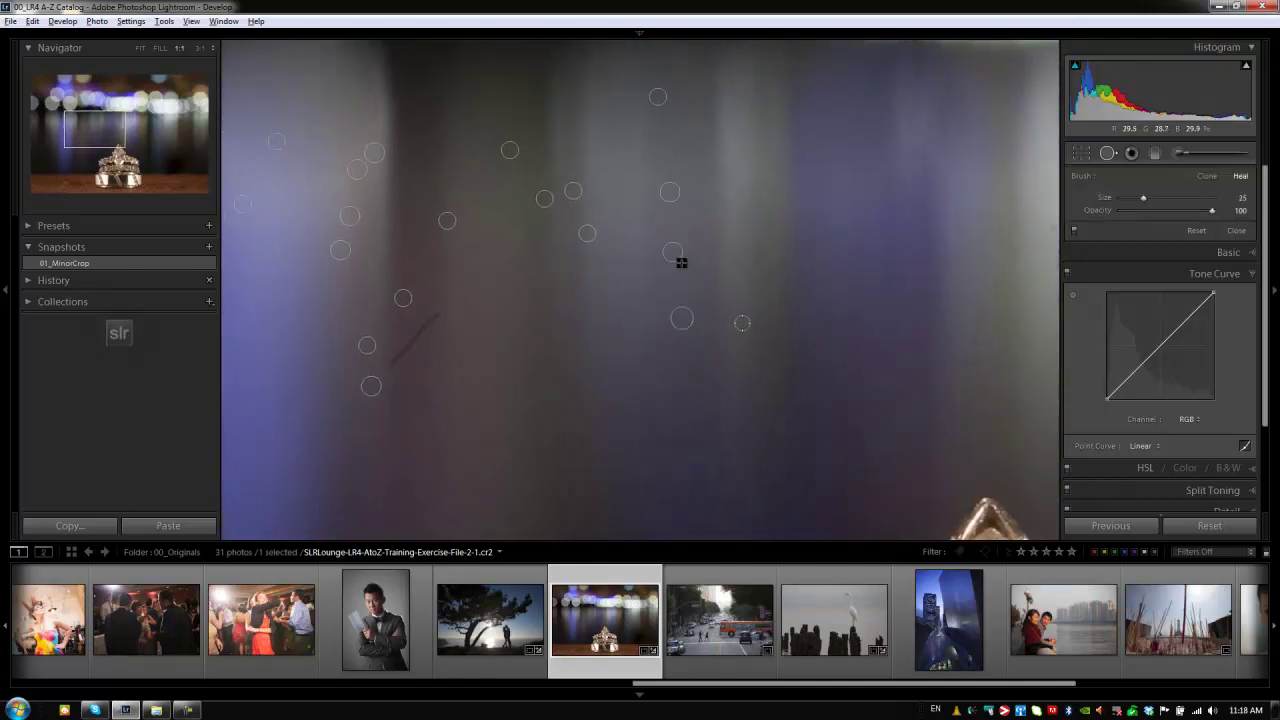
click(551, 343)
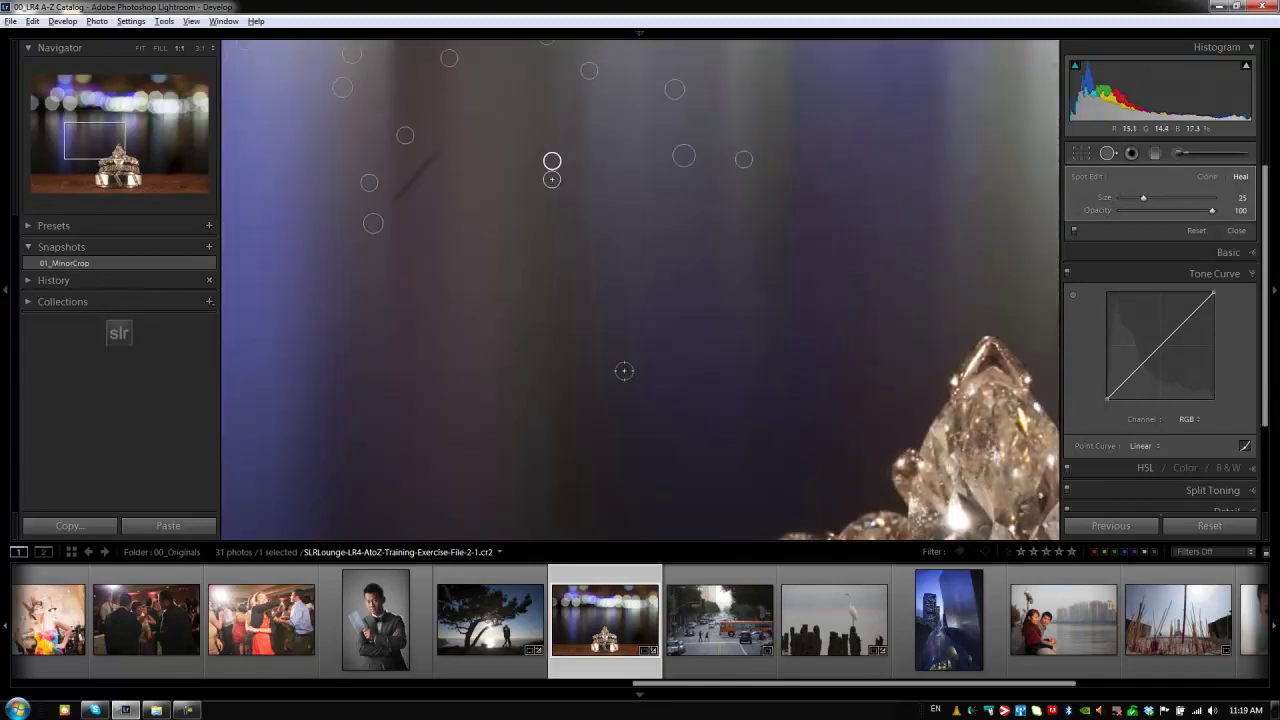
click(624, 371)
click(430, 357)
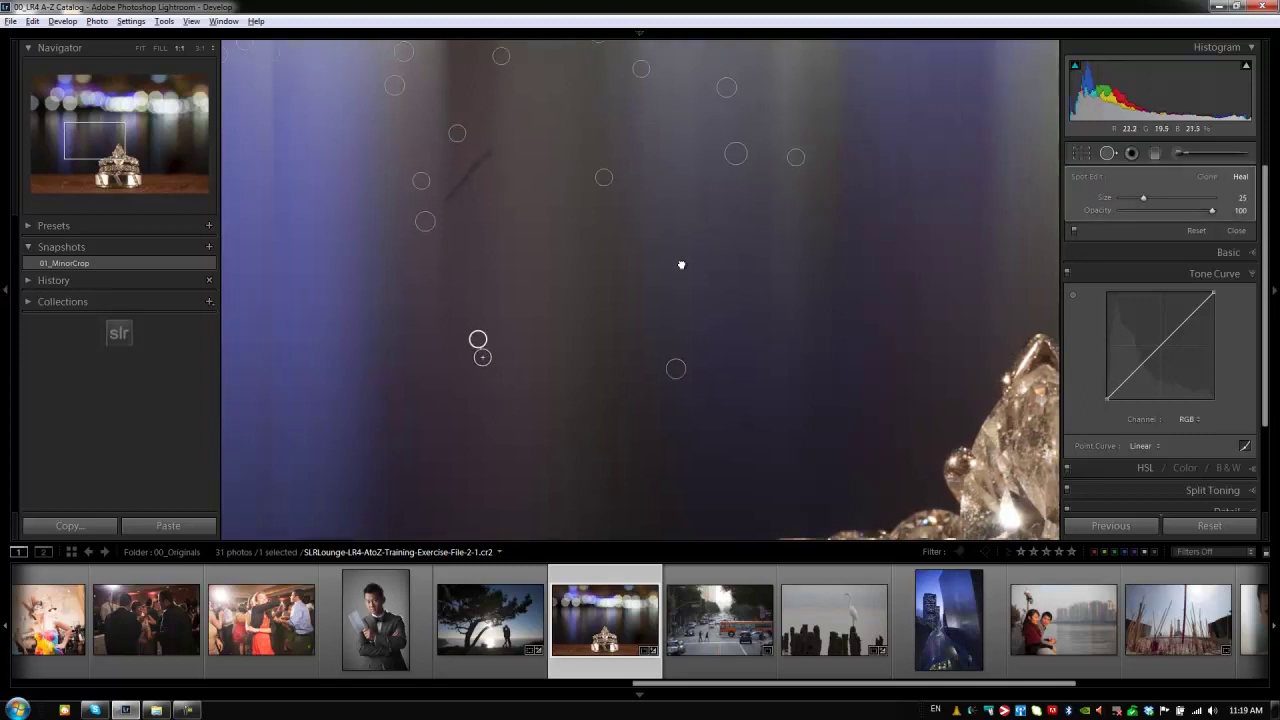
Heal a dust spot well below the diagonal streak and one in the blue reflection at size 29.
drag(681, 265, 683, 269)
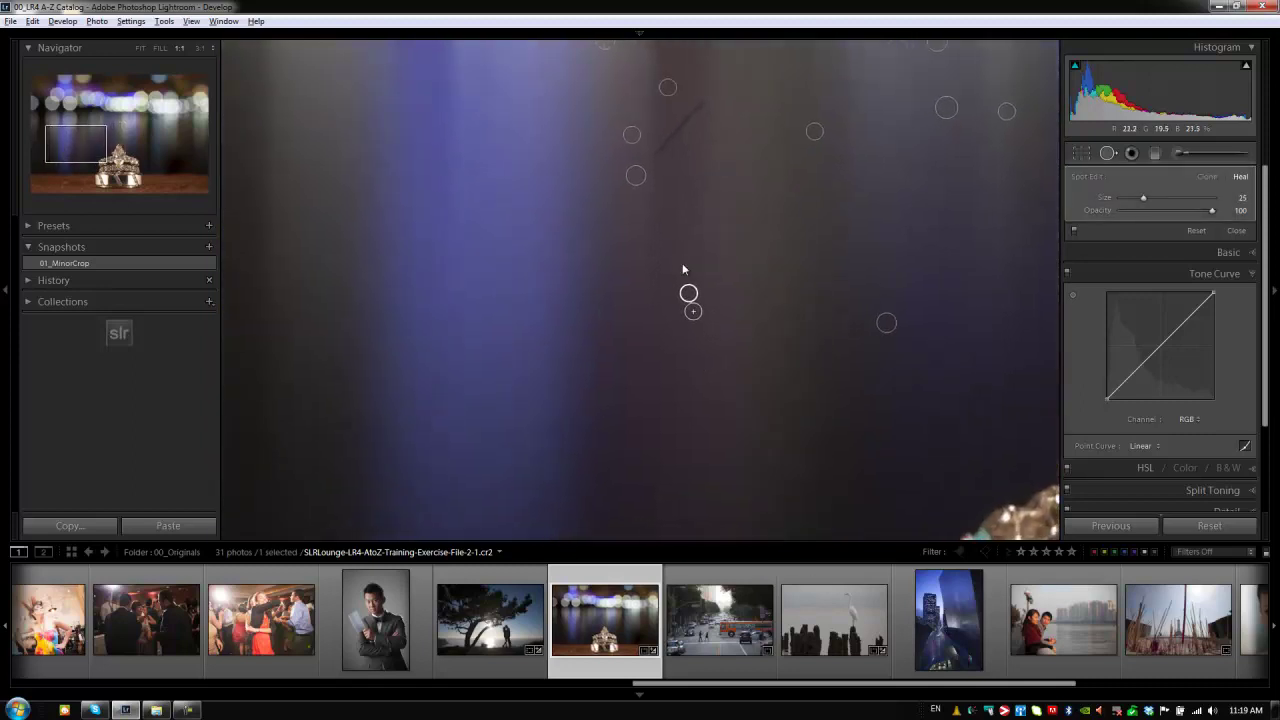
click(682, 358)
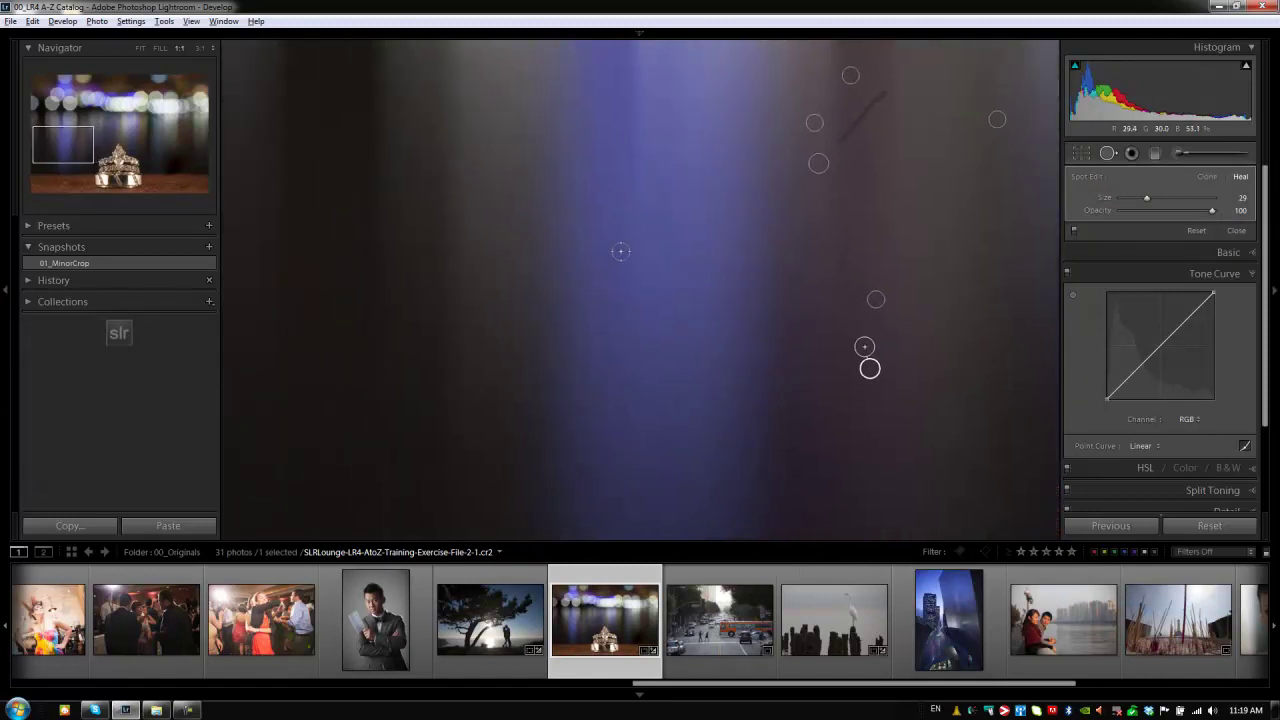
click(613, 246)
click(613, 245)
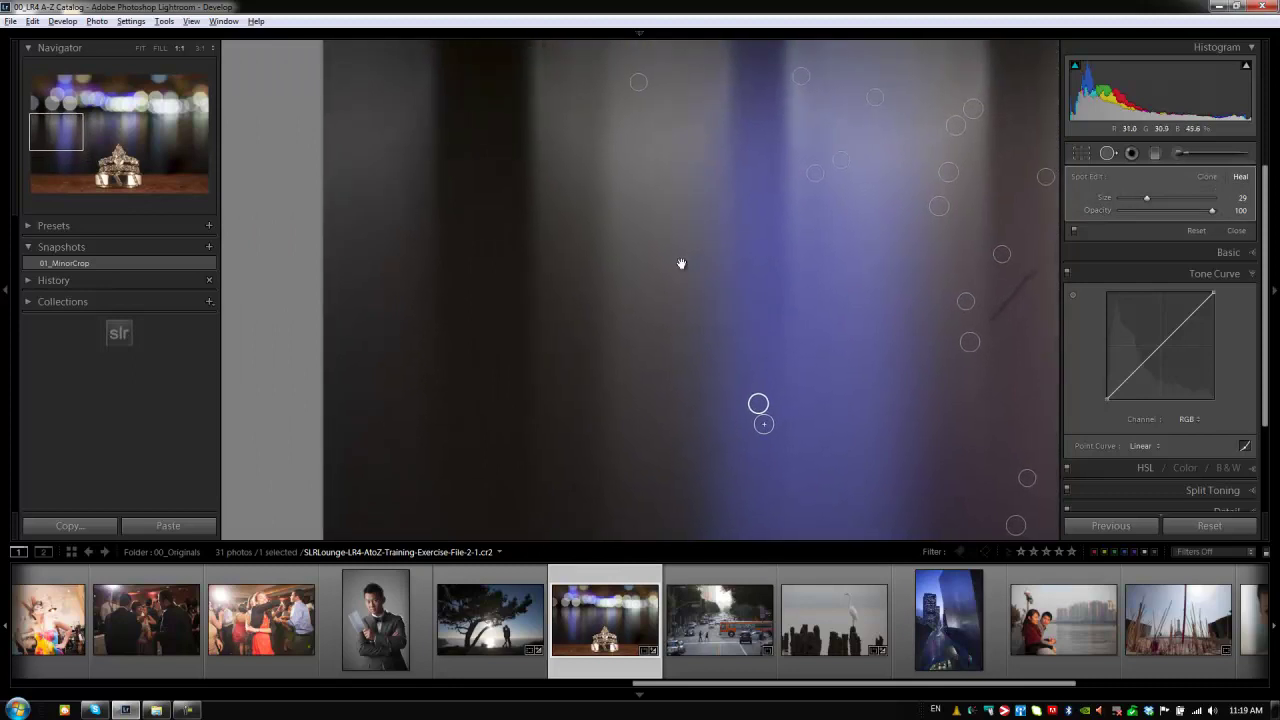
Heal two dust spots along the grey reflection's border with the blue one, at sizes 29 and 27.
key(Escape)
click(671, 307)
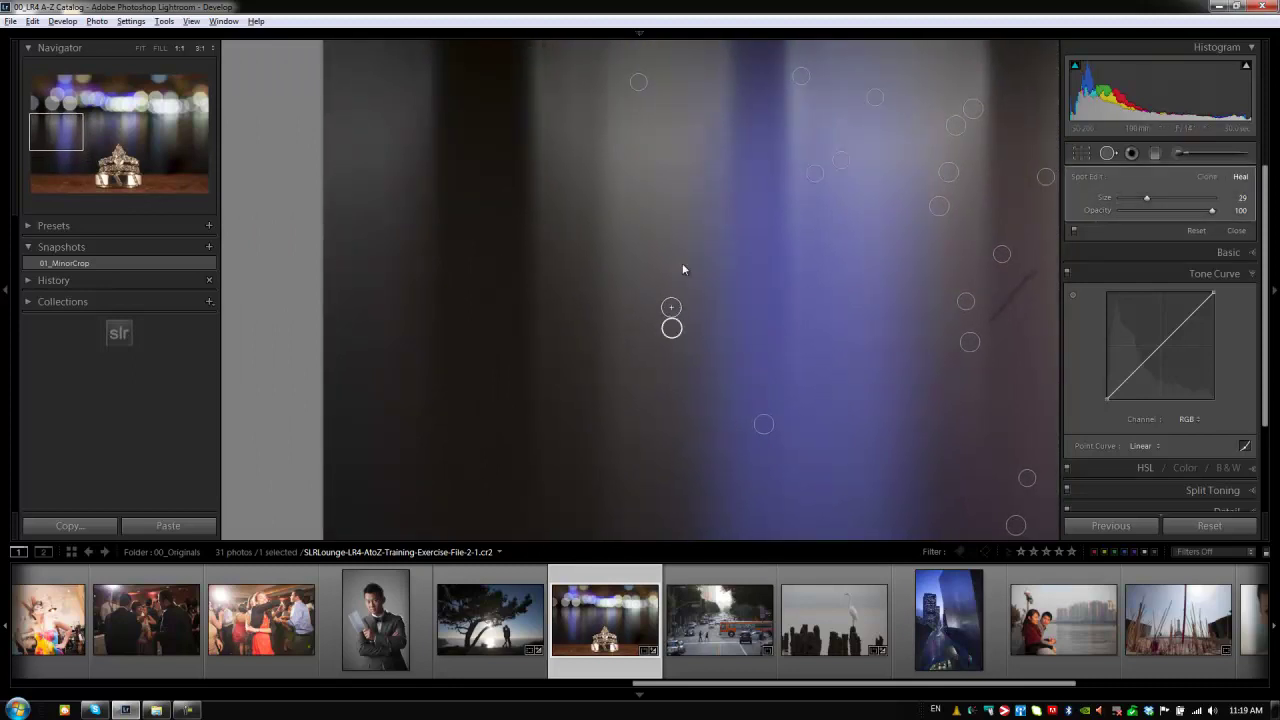
key(ctrl+=)
drag(816, 414, 680, 263)
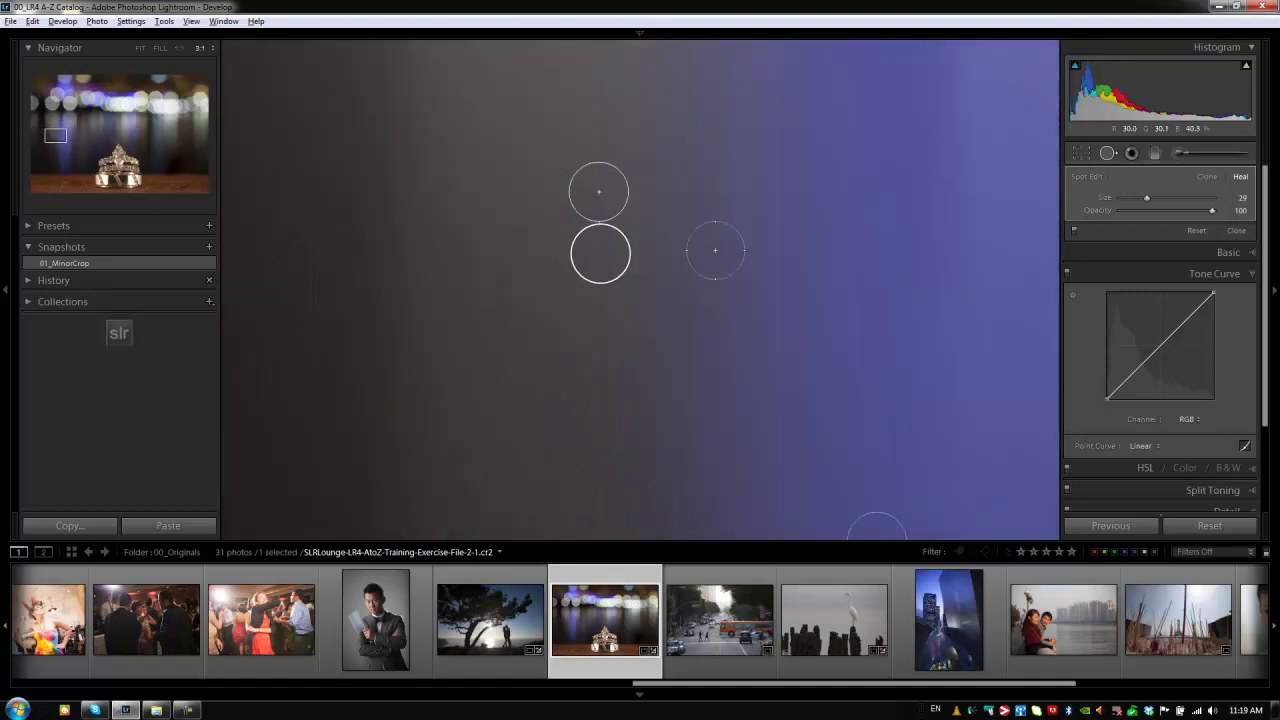
scroll(716, 250, down, 2)
click(720, 251)
drag(611, 535, 681, 265)
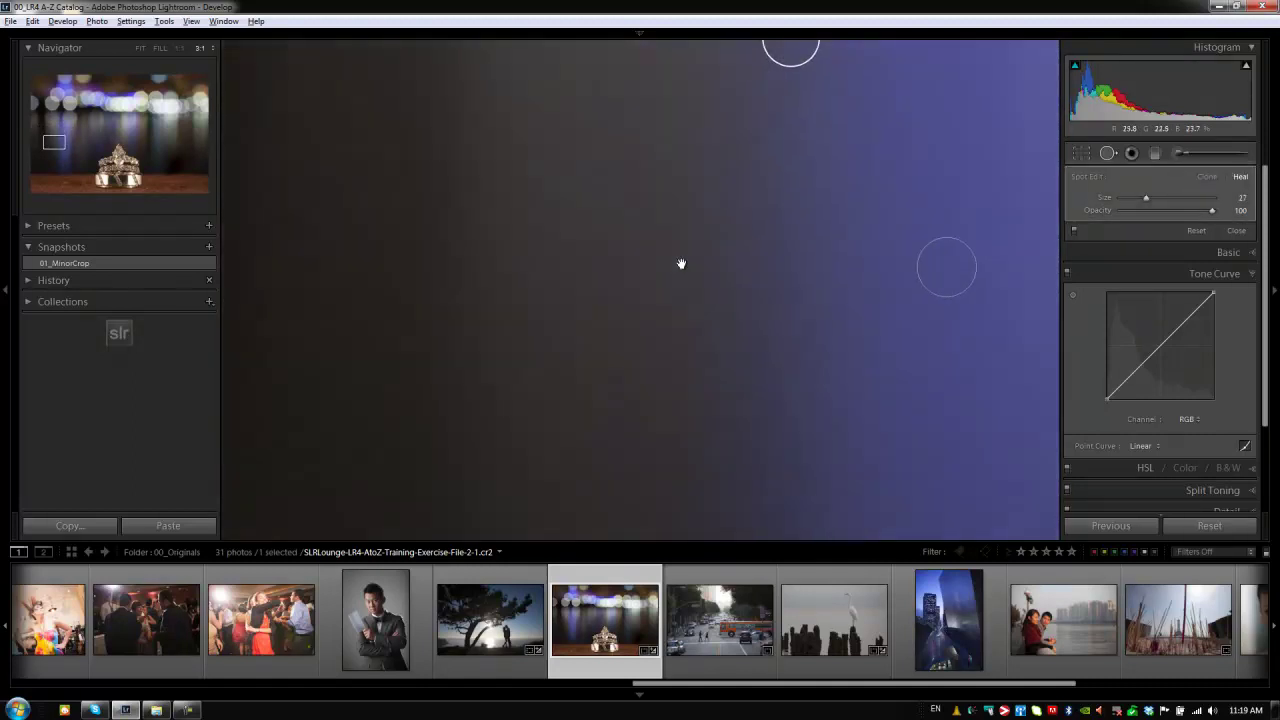
Close Spot Removal and examine the healed reflections in the full view and at 1:1.
click(681, 263)
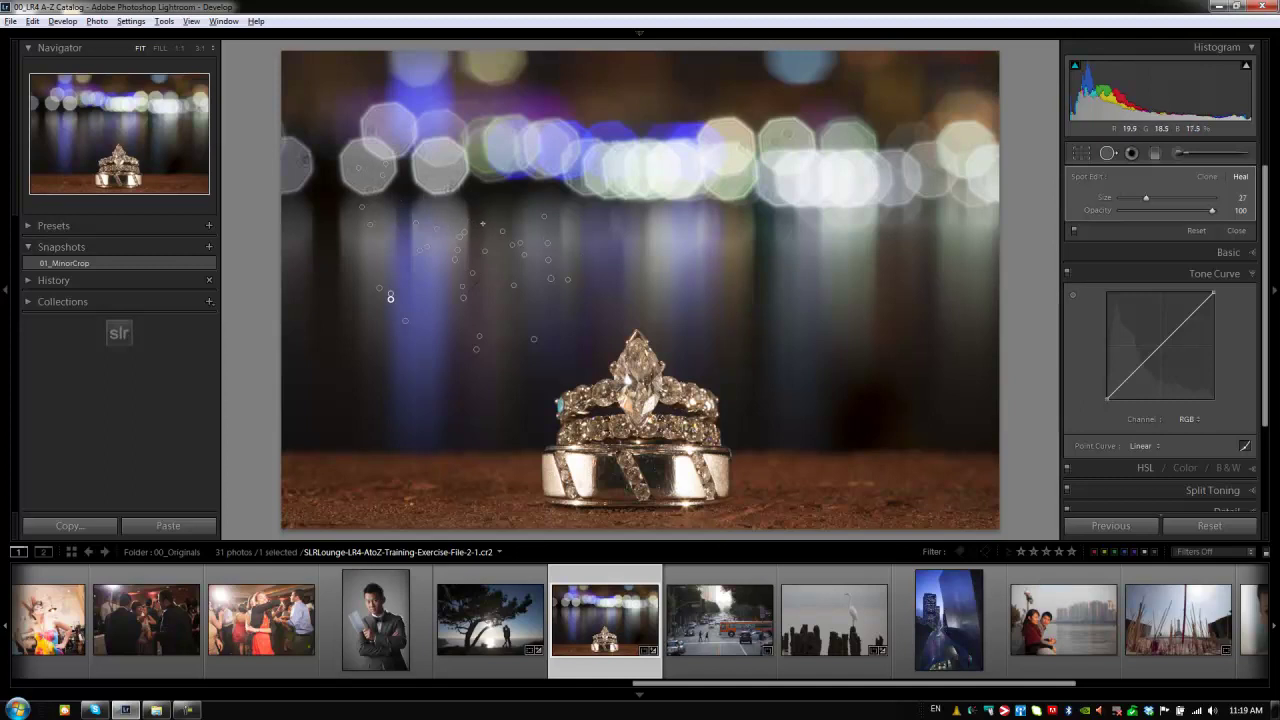
key(q)
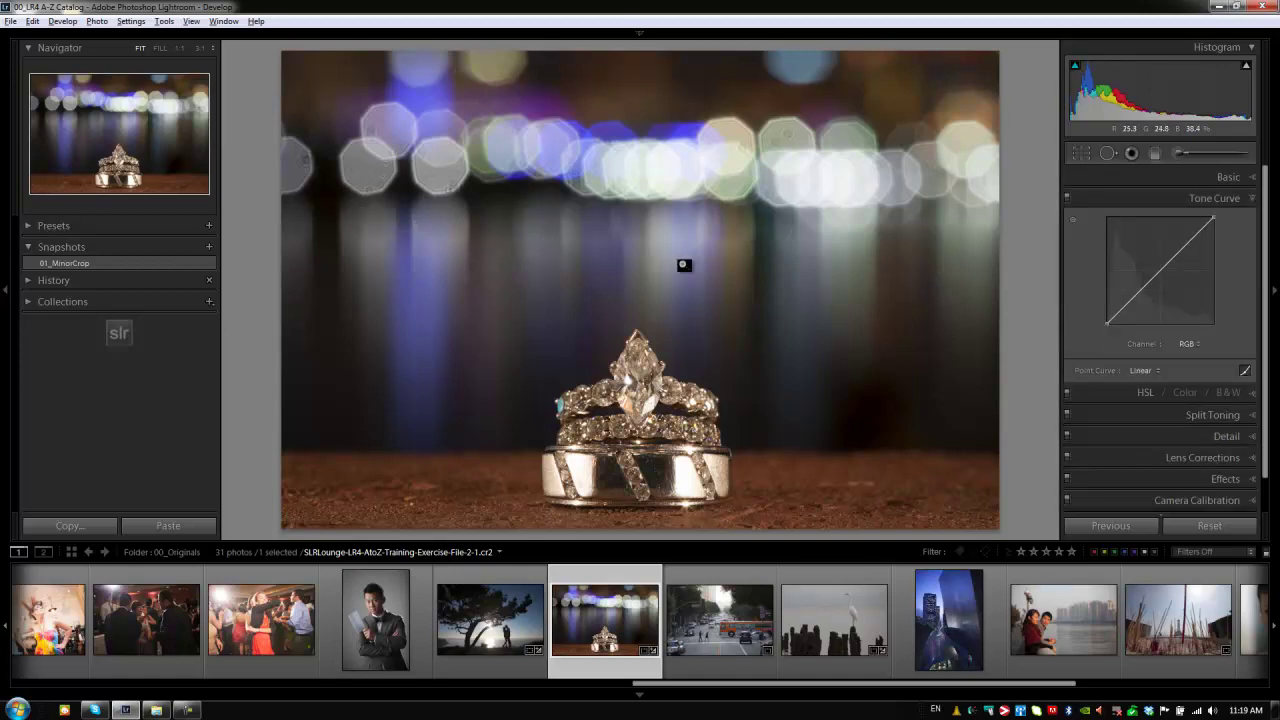
click(684, 265)
click(682, 264)
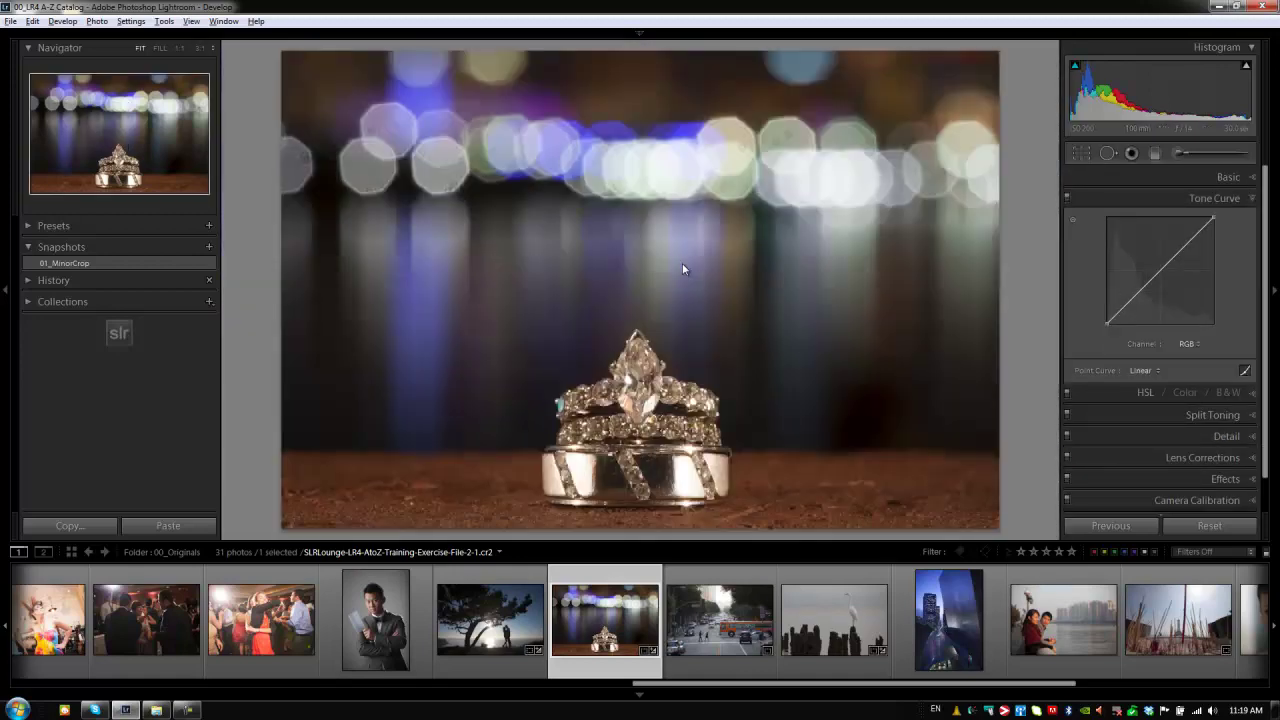
click(683, 269)
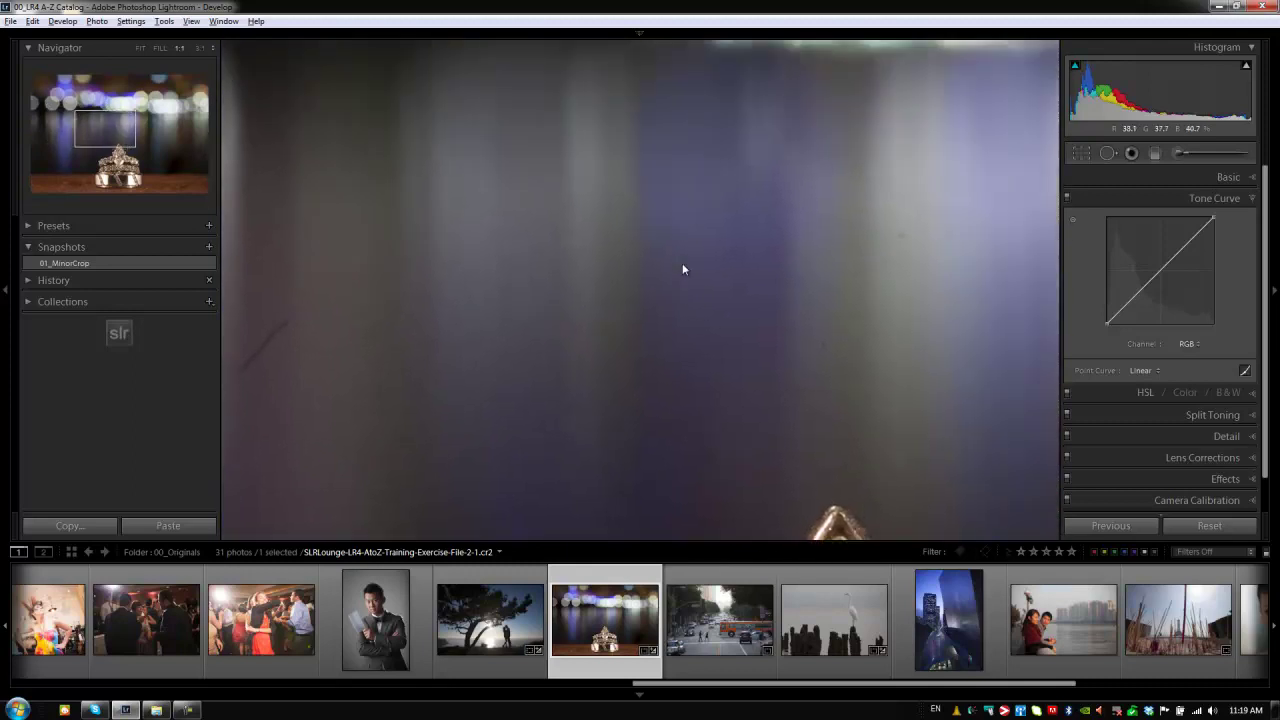
drag(684, 269, 544, 91)
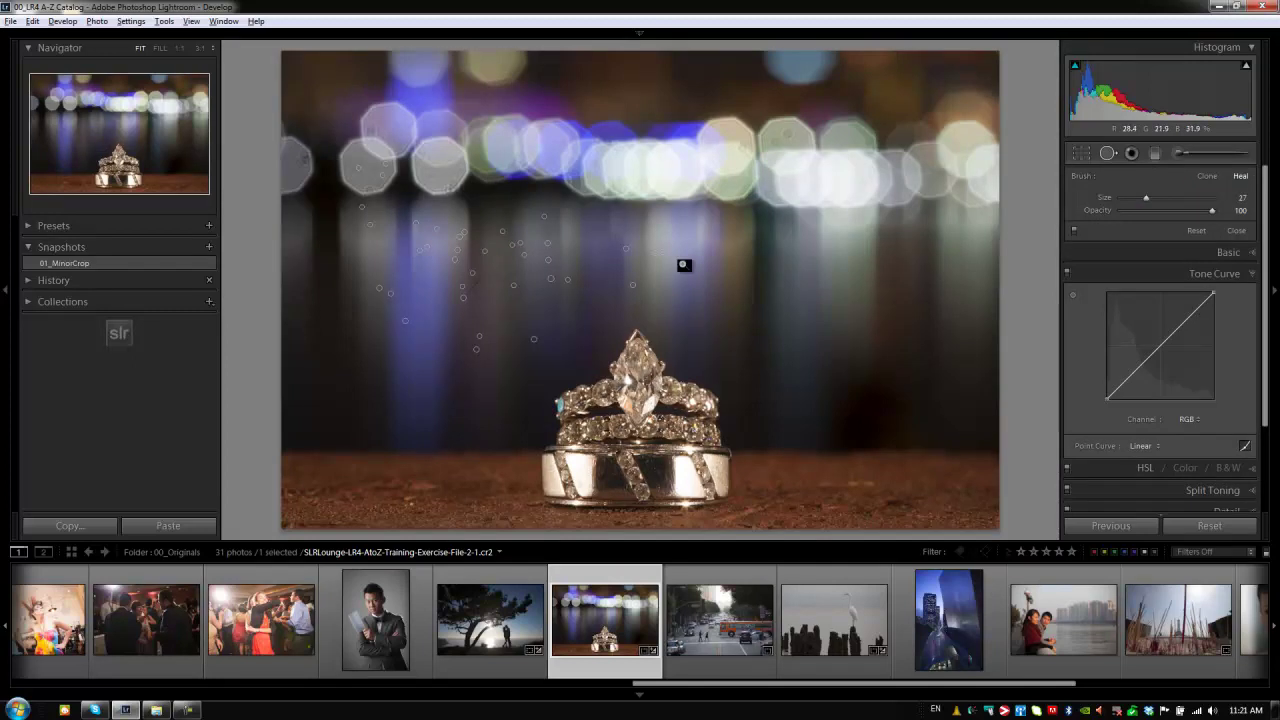
Heal four dust spots in the upper part of the blue bokeh circle at the photo's top edge, at size 24.
key(z)
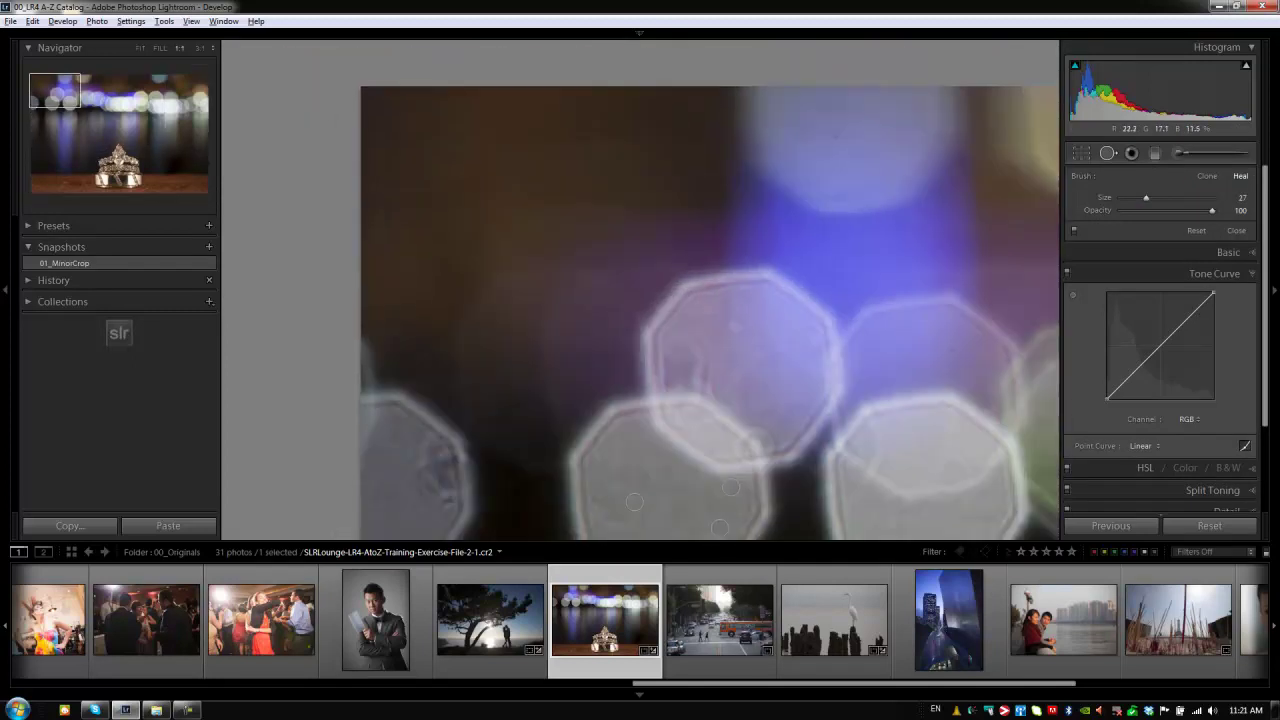
drag(681, 264, 535, 289)
drag(651, 159, 669, 154)
click(677, 126)
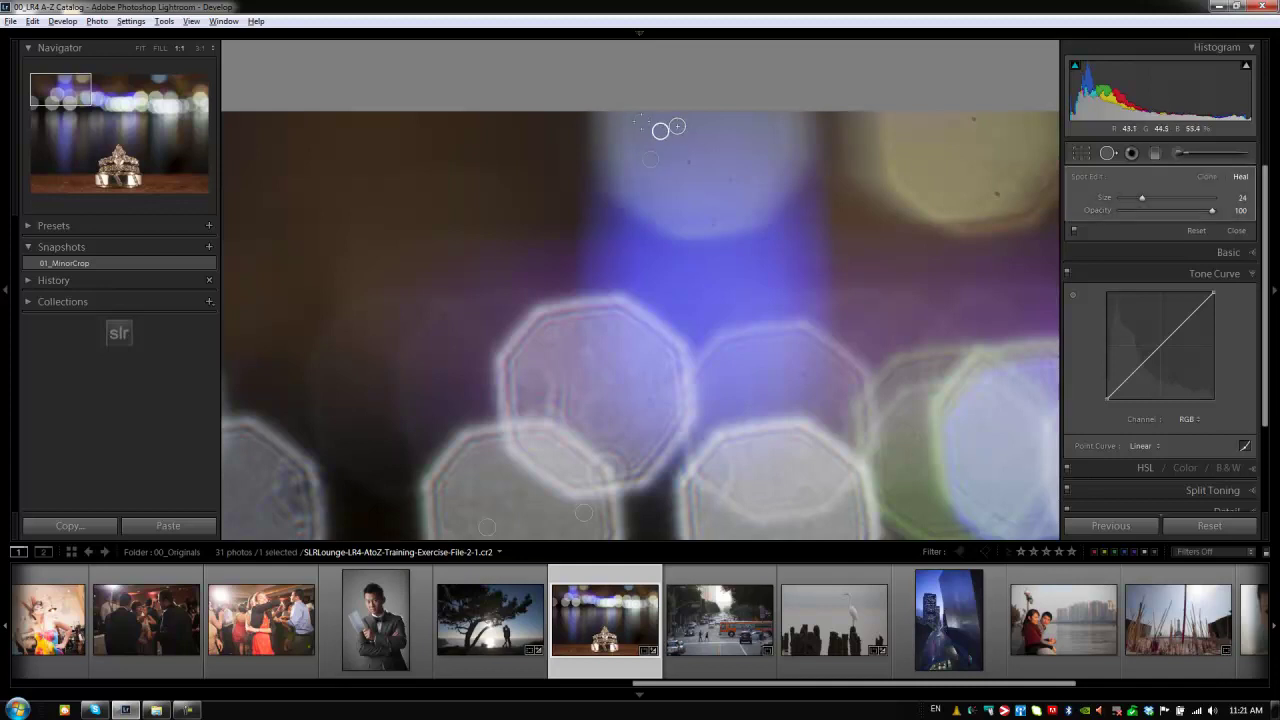
click(637, 121)
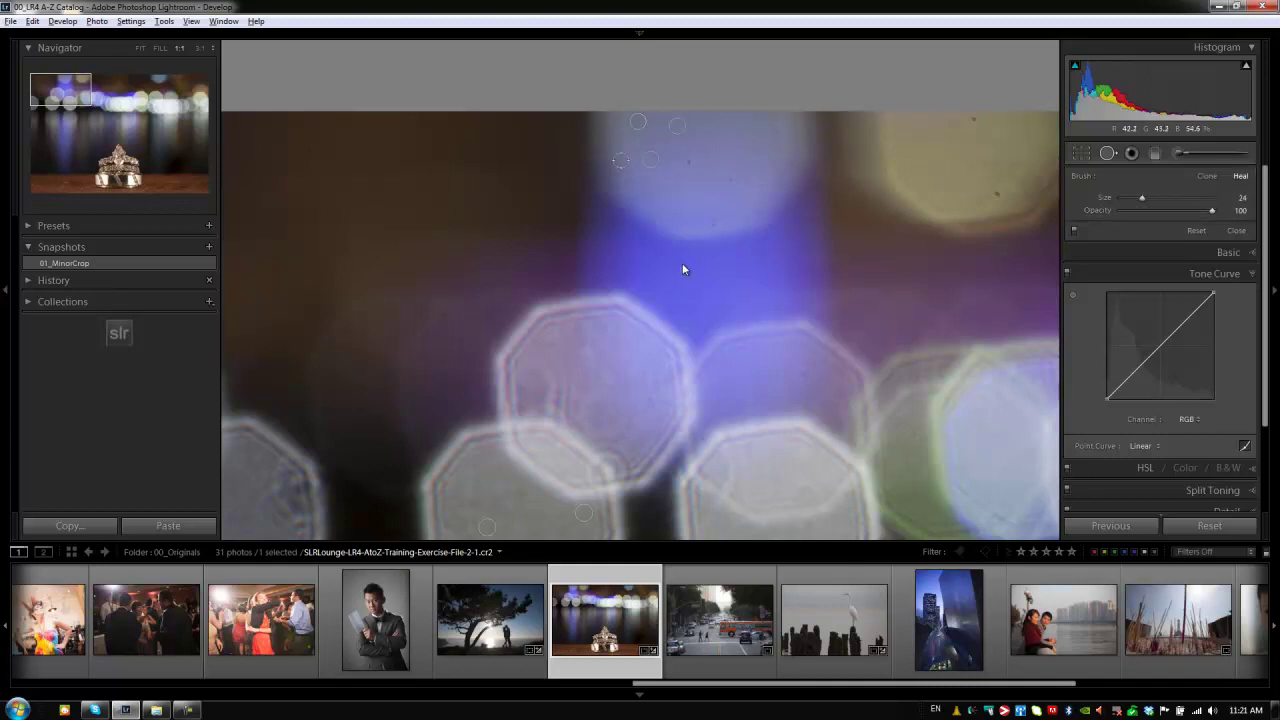
click(620, 160)
Heal four more dust spots across the middle and lower part of the blue bokeh circle at size 24.
drag(616, 178, 625, 177)
click(692, 159)
click(728, 179)
click(727, 179)
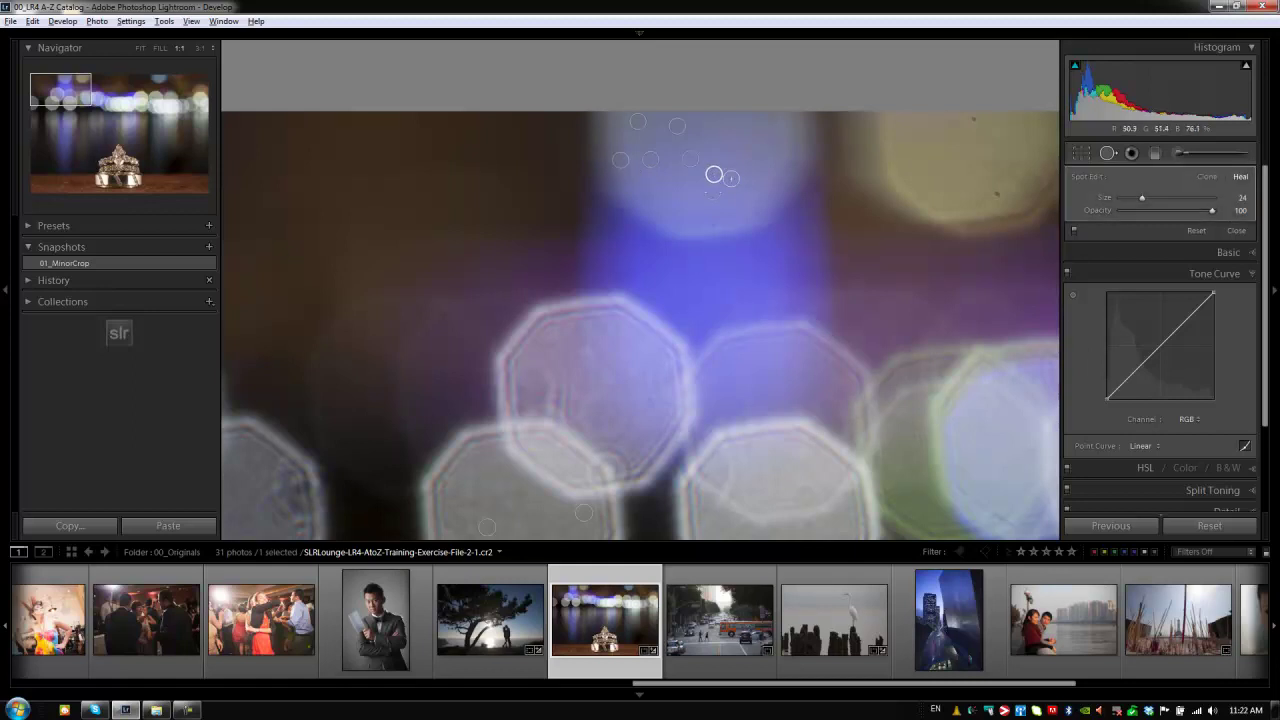
click(696, 221)
Heal five dust spots in and just below the yellowish bokeh circle at size 24.
drag(876, 264, 649, 263)
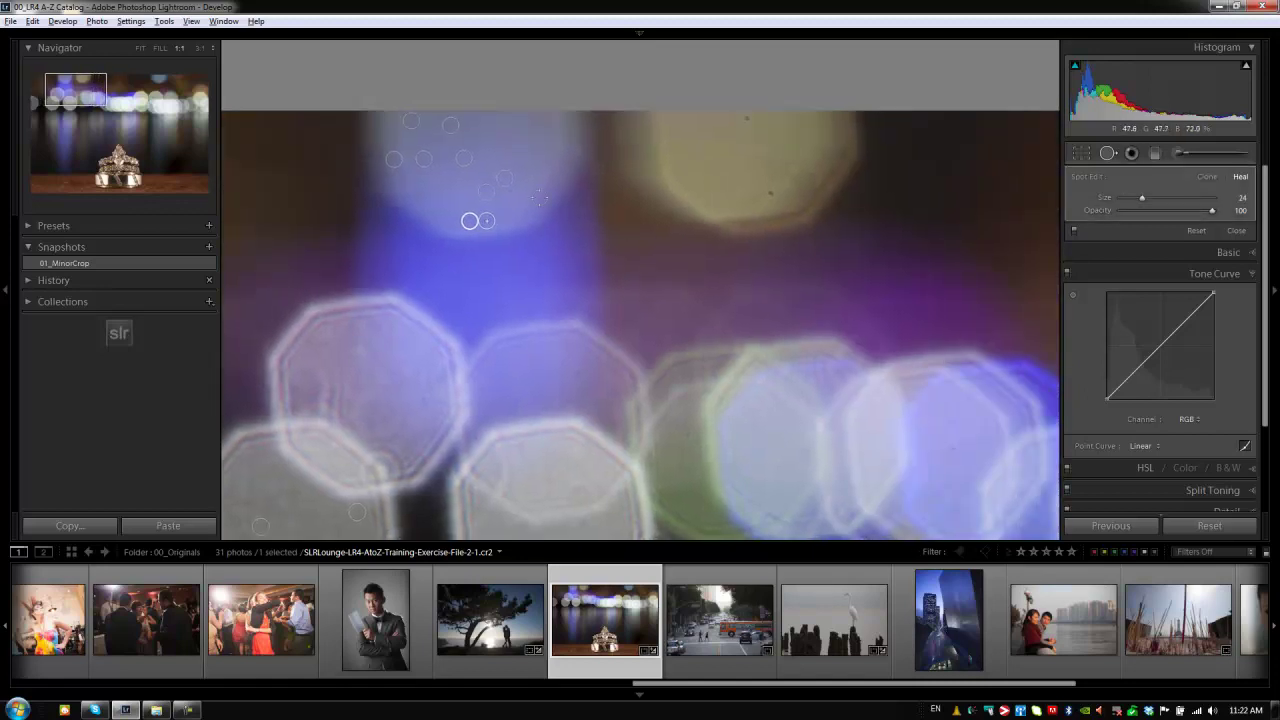
click(767, 193)
click(746, 117)
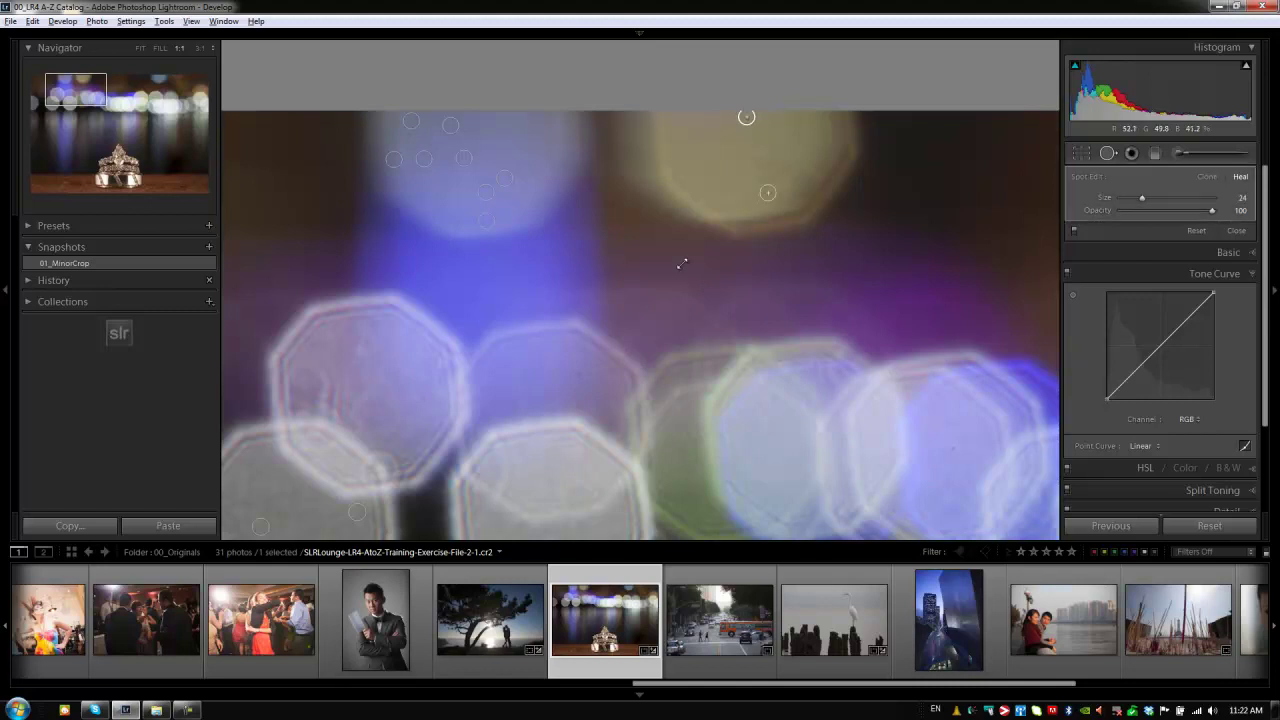
click(668, 216)
click(760, 265)
click(775, 241)
Examine the remaining bokeh circles, reflections and ring area for further dust spots, ending with the whole photo in view.
mouse_move(680, 268)
mouse_down()
mouse_move(710, 165)
mouse_move(831, 154)
mouse_up()
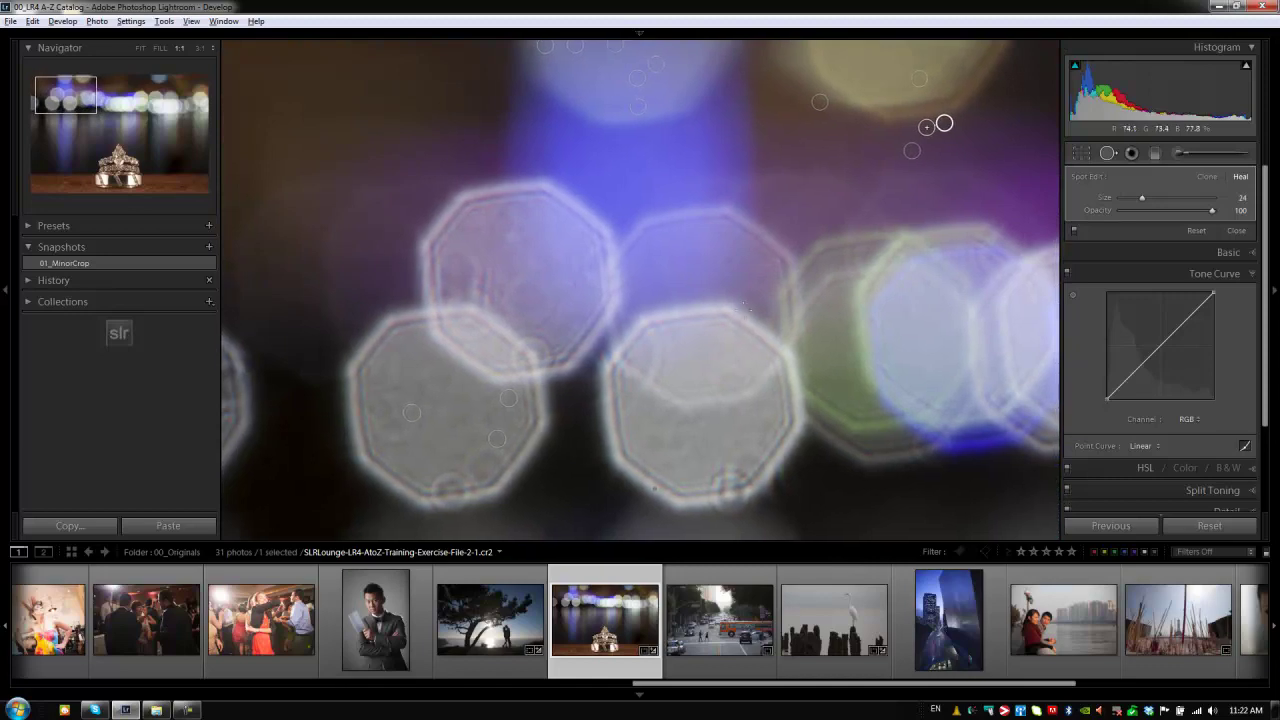
scroll(681, 264, down, 8)
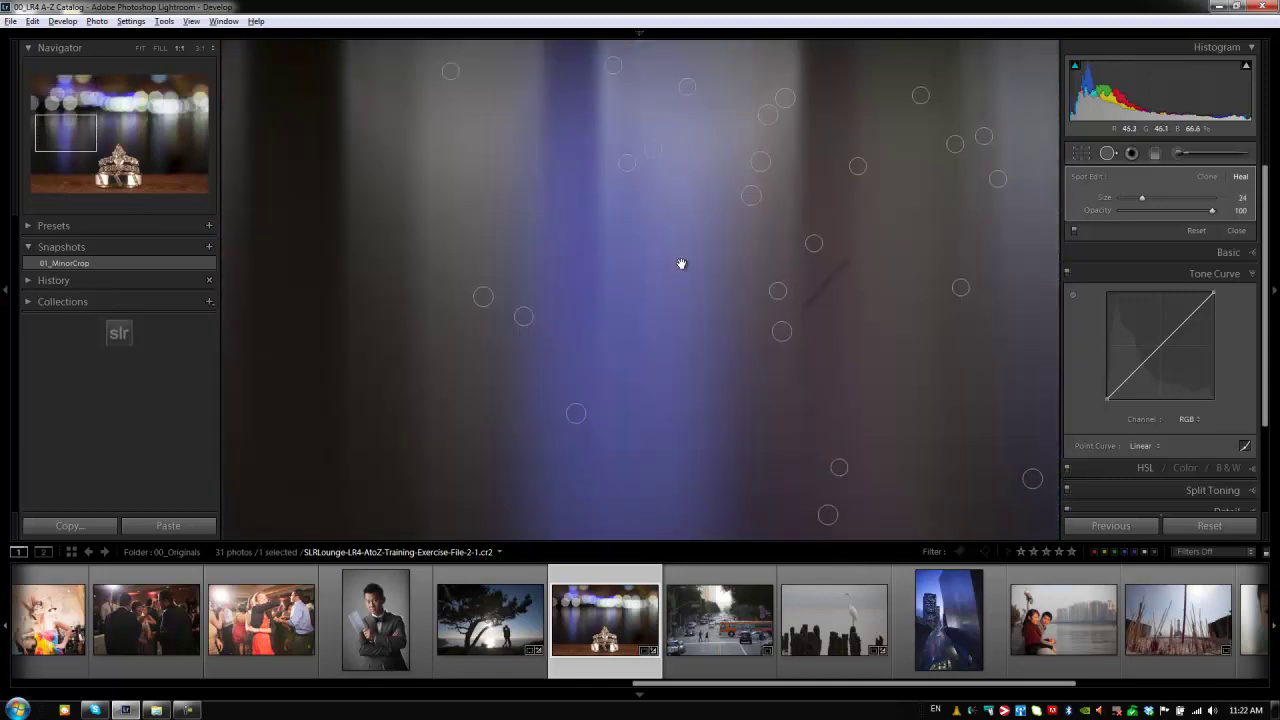
scroll(681, 264, down, 8)
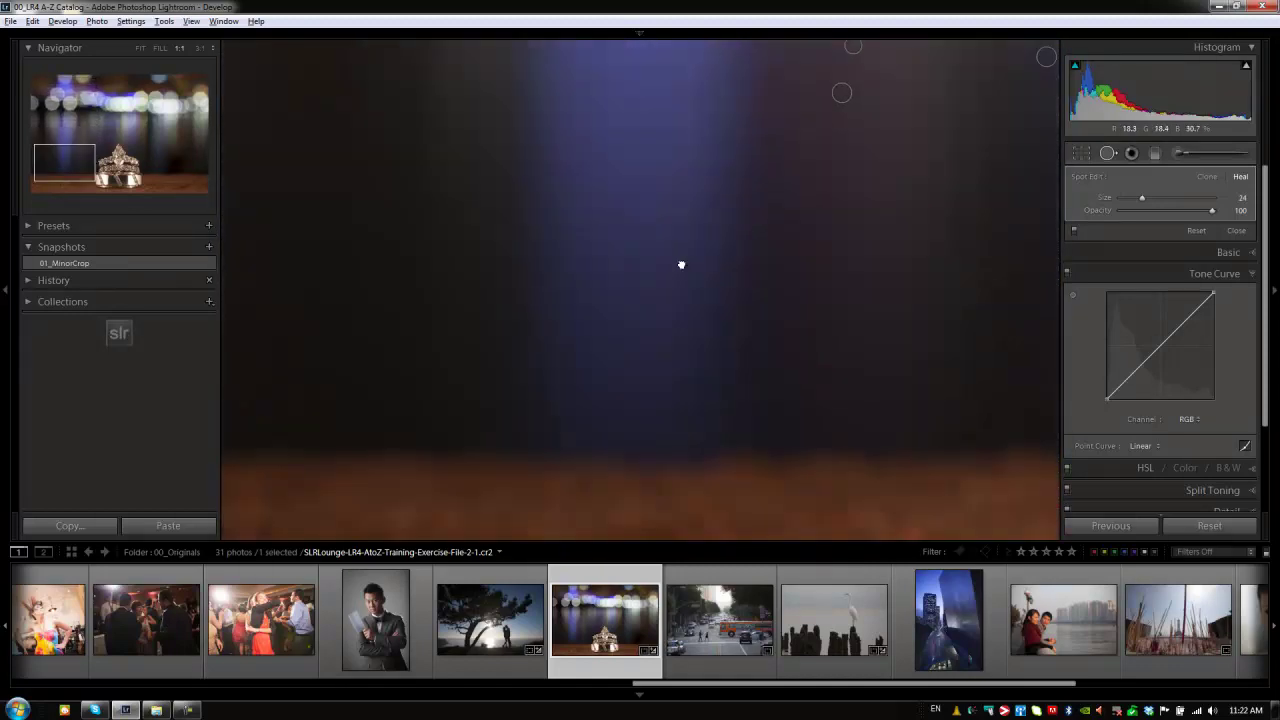
scroll(681, 264, right, 6)
scroll(681, 264, up, 3)
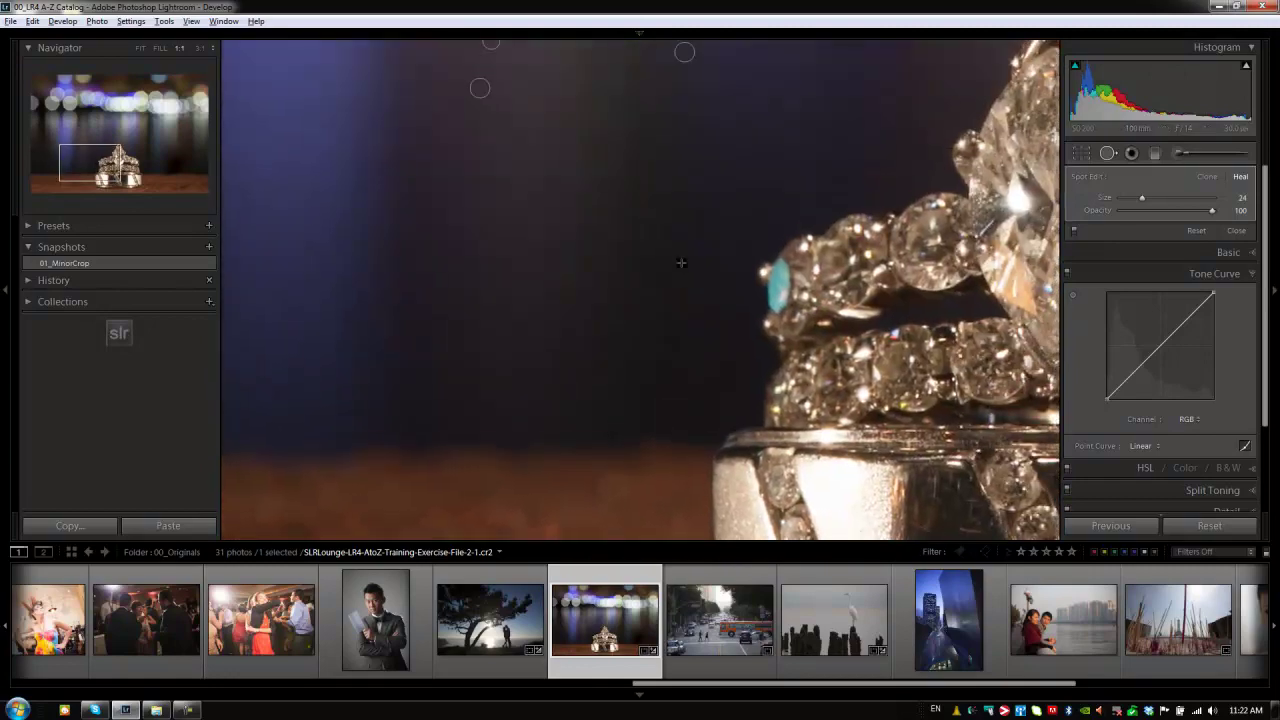
scroll(681, 263, up, 10)
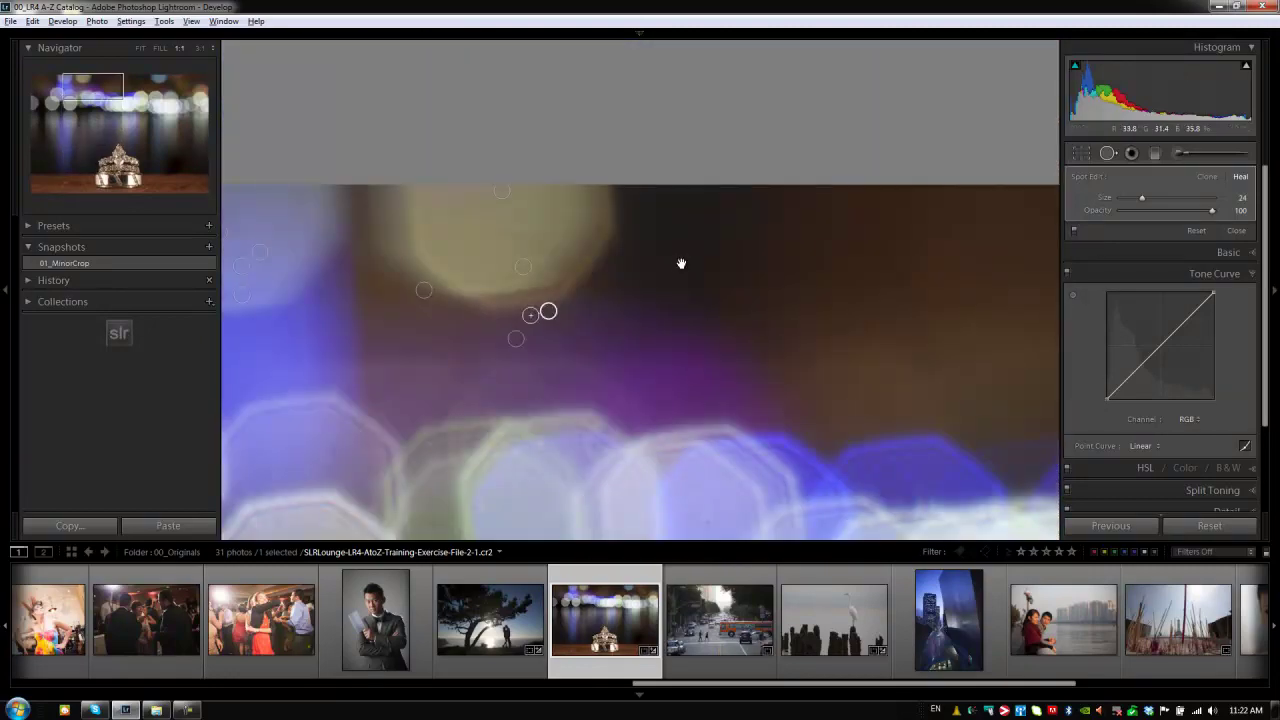
scroll(681, 263, down, 8)
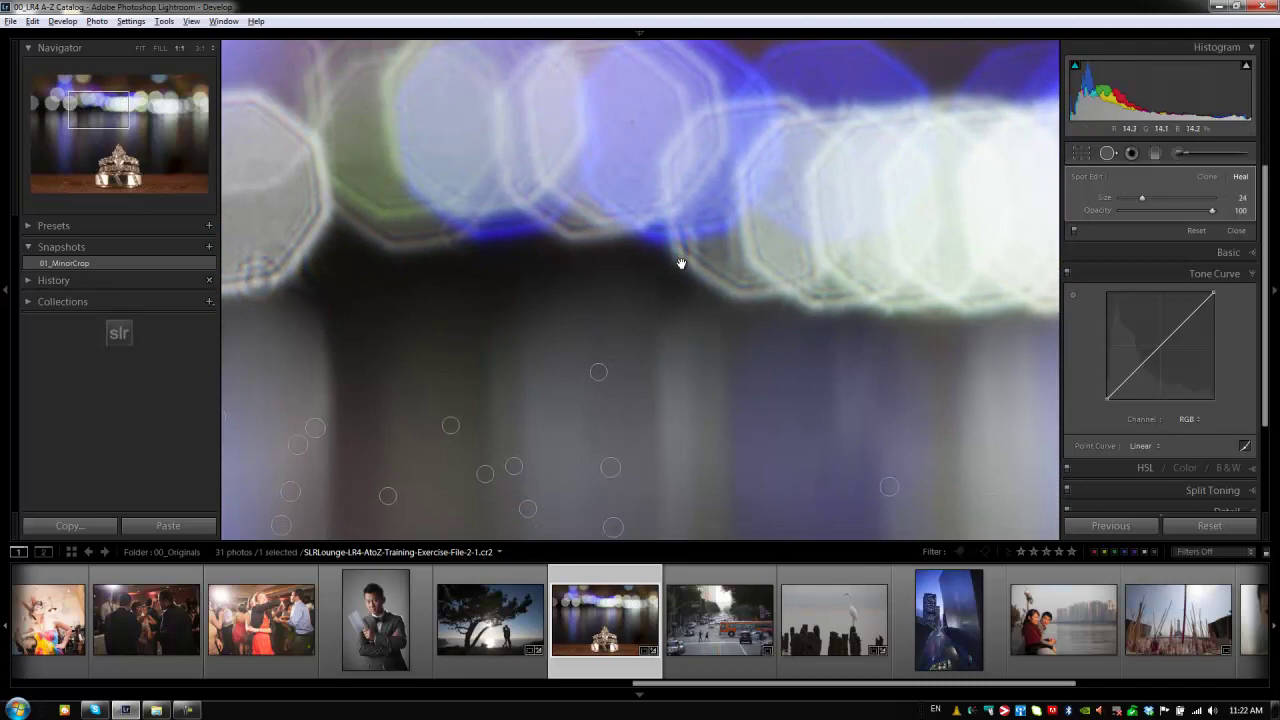
click(681, 263)
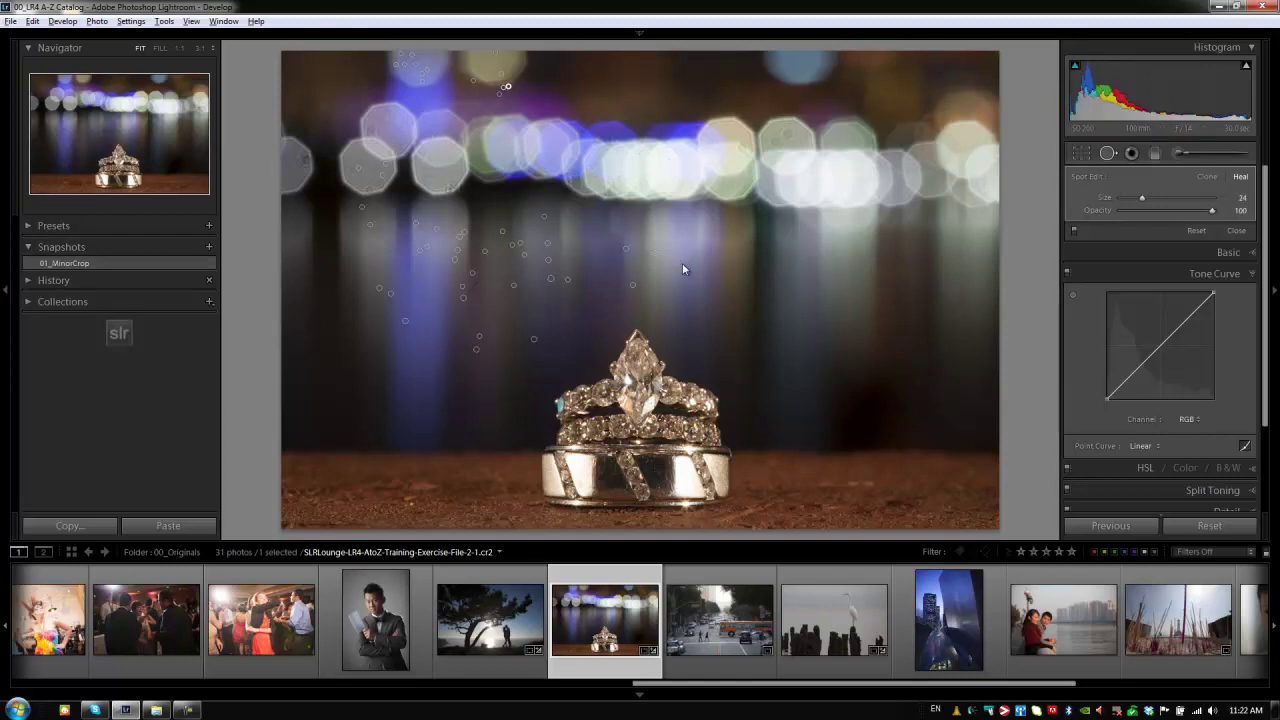
Check the healed photo without the spot overlays, and resample the size 27 heal spot in the purple reflection from directly below it.
mouse_move(187, 710)
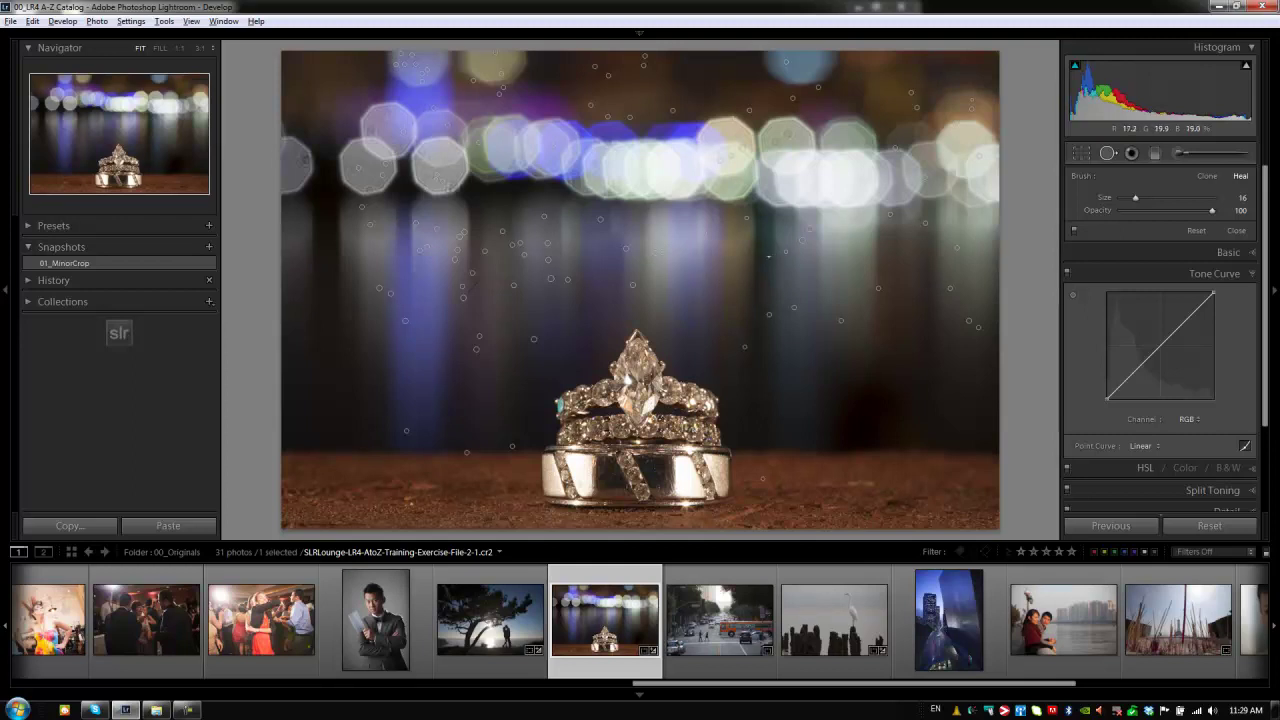
key(q)
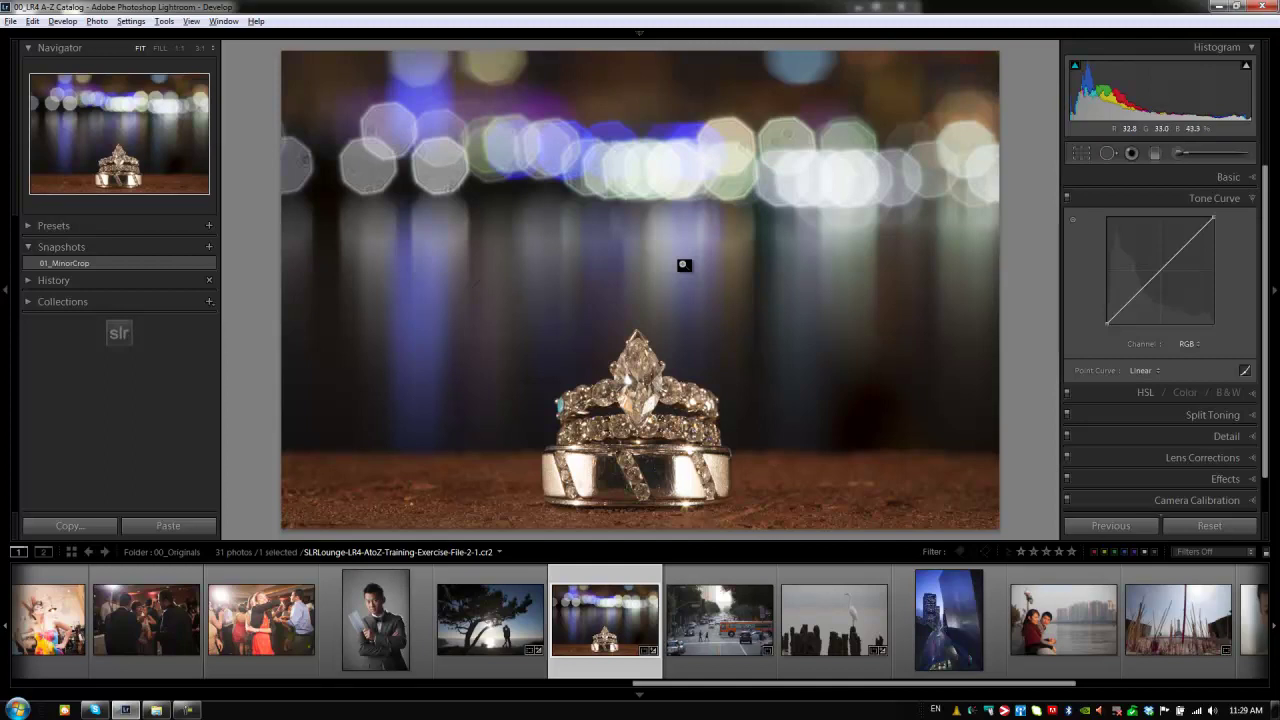
click(684, 265)
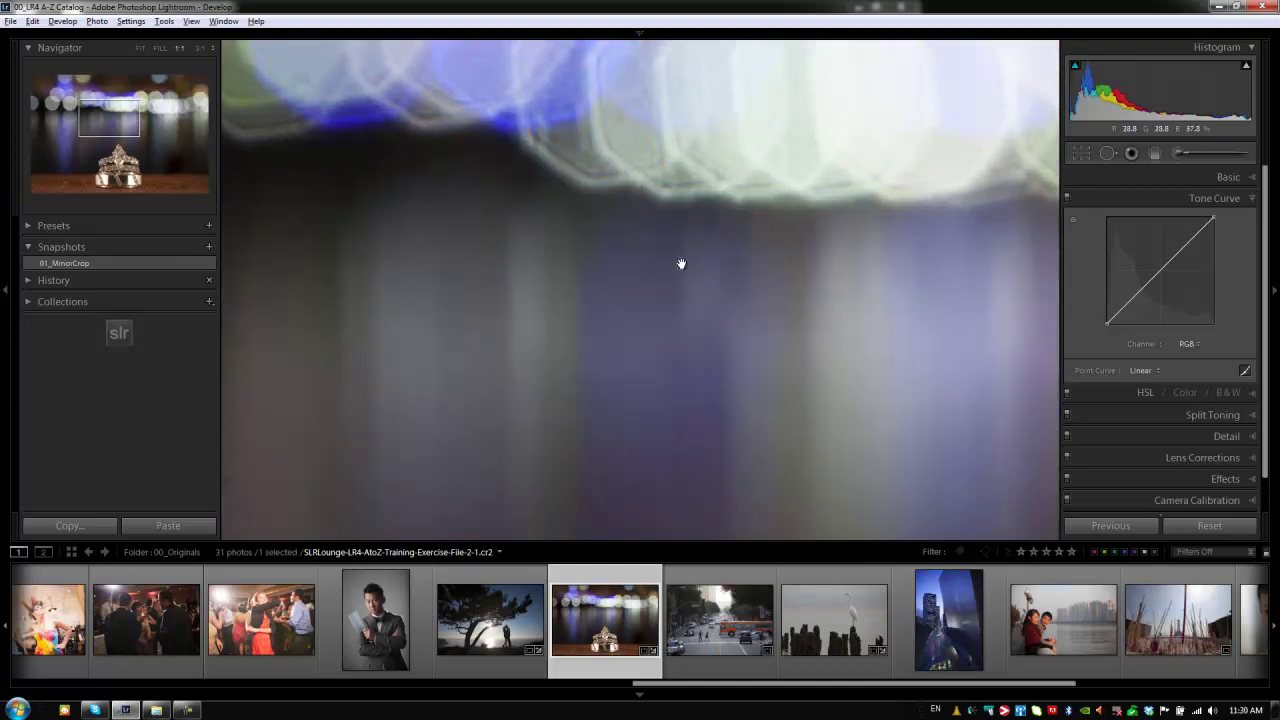
key(q)
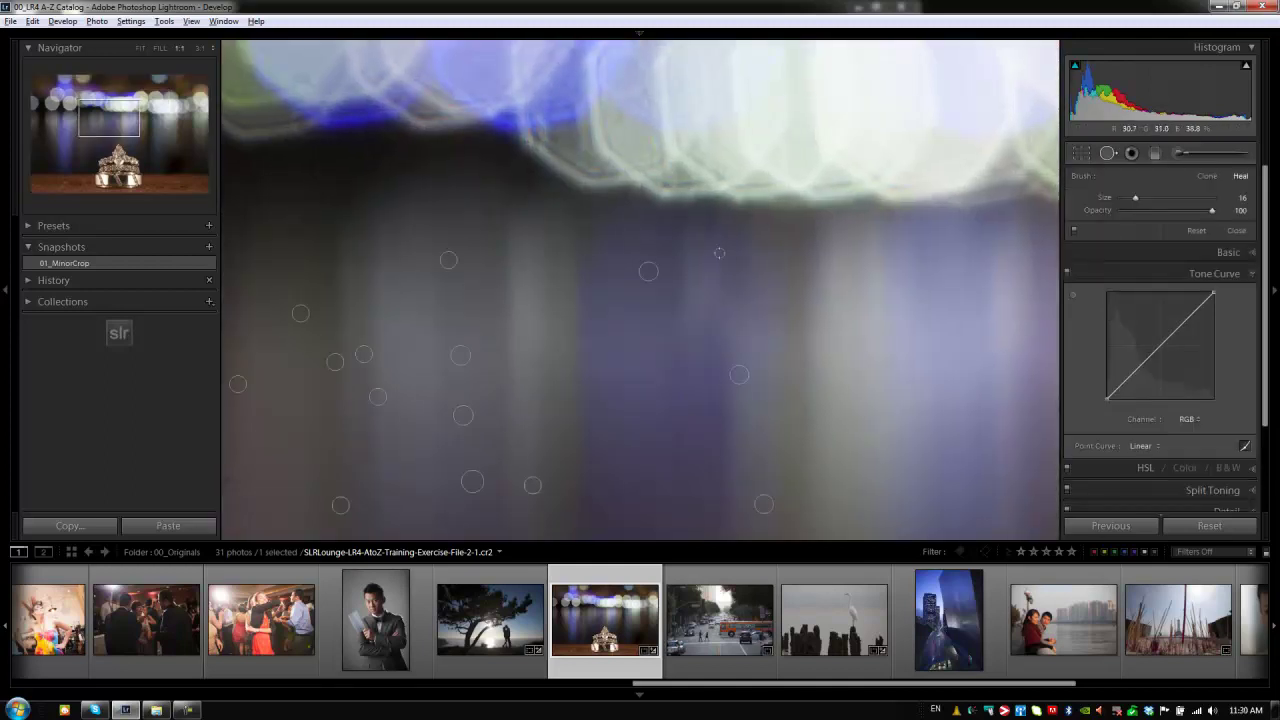
click(680, 264)
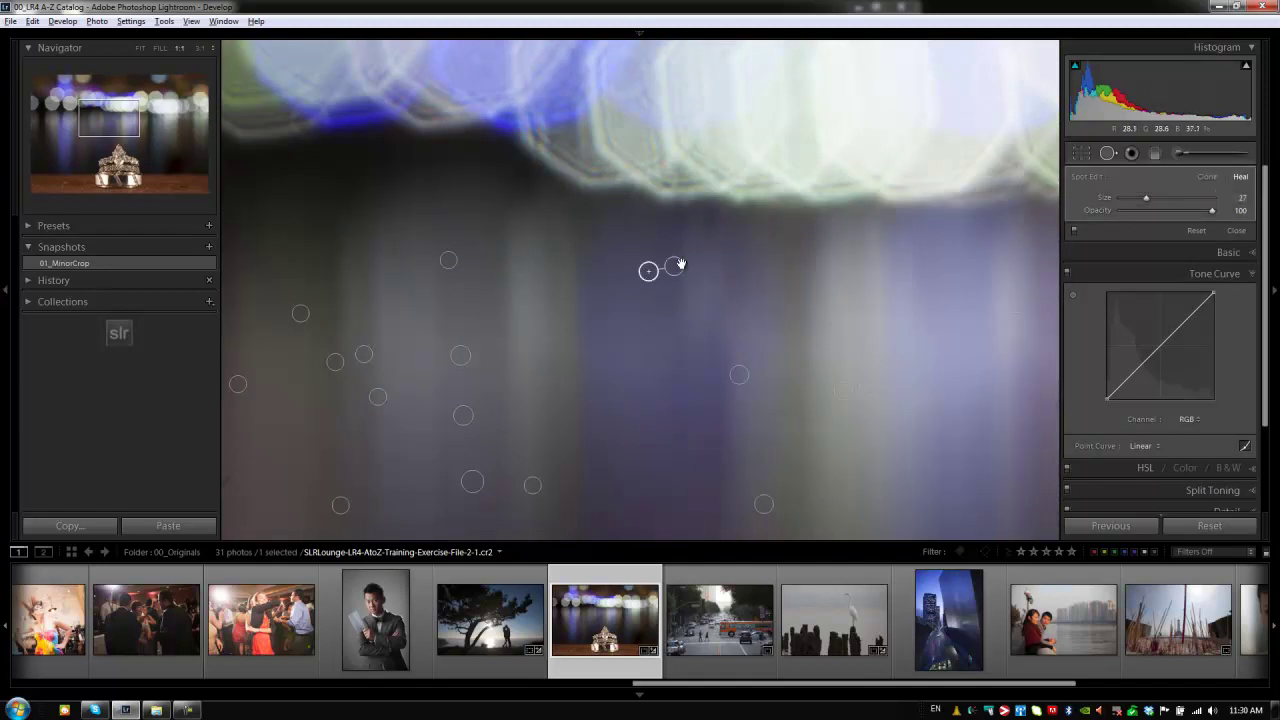
drag(681, 264, 656, 291)
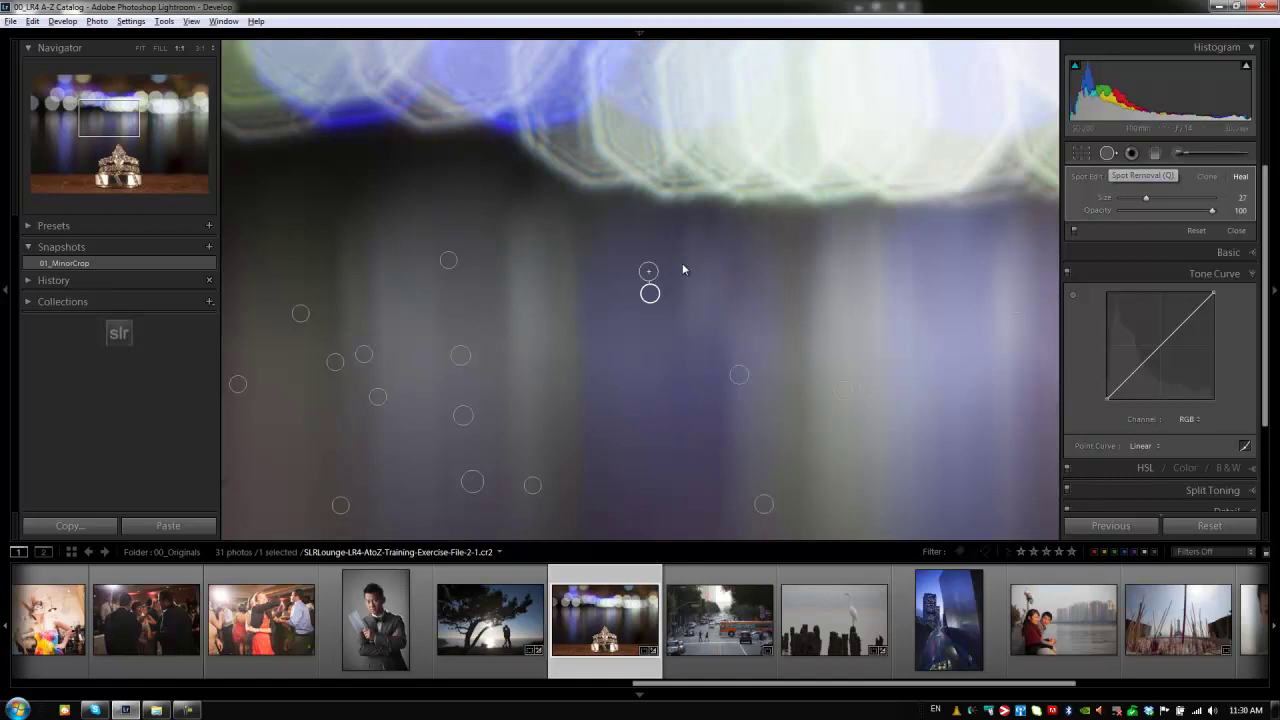
Check the whole healed ring photo with and without the heal spot overlays, leaving Spot Removal closed.
key(q)
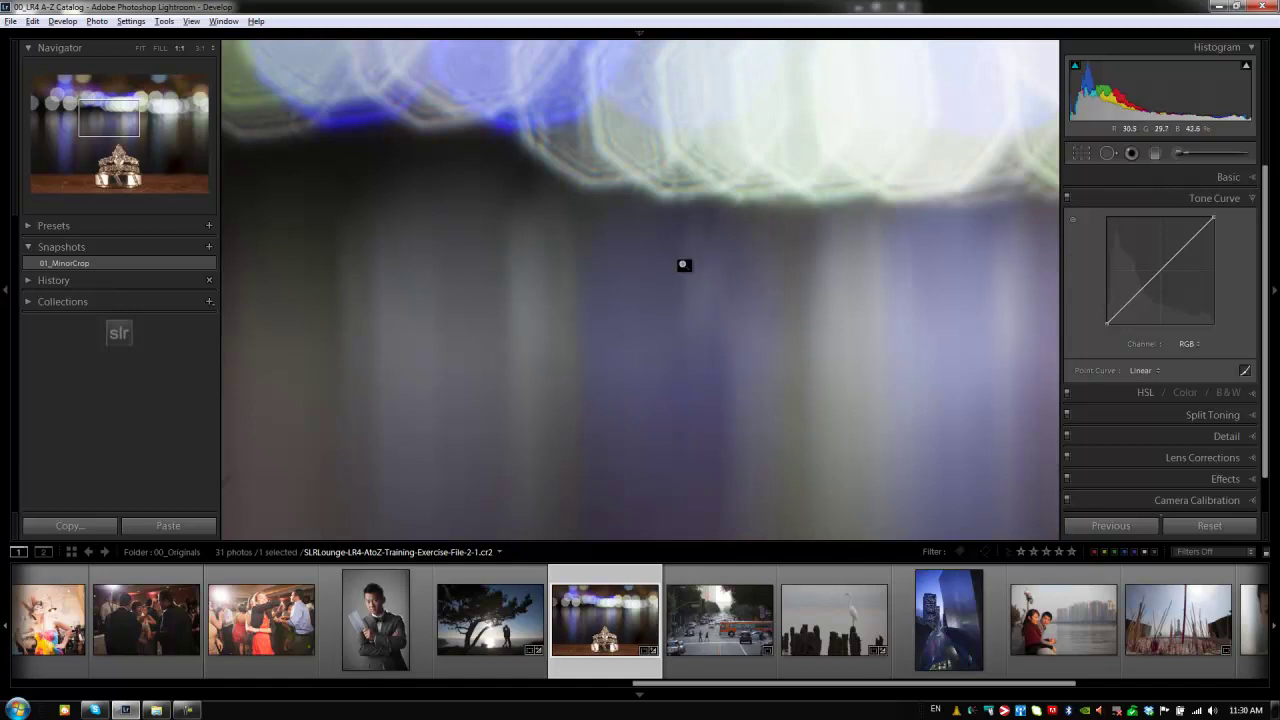
click(682, 264)
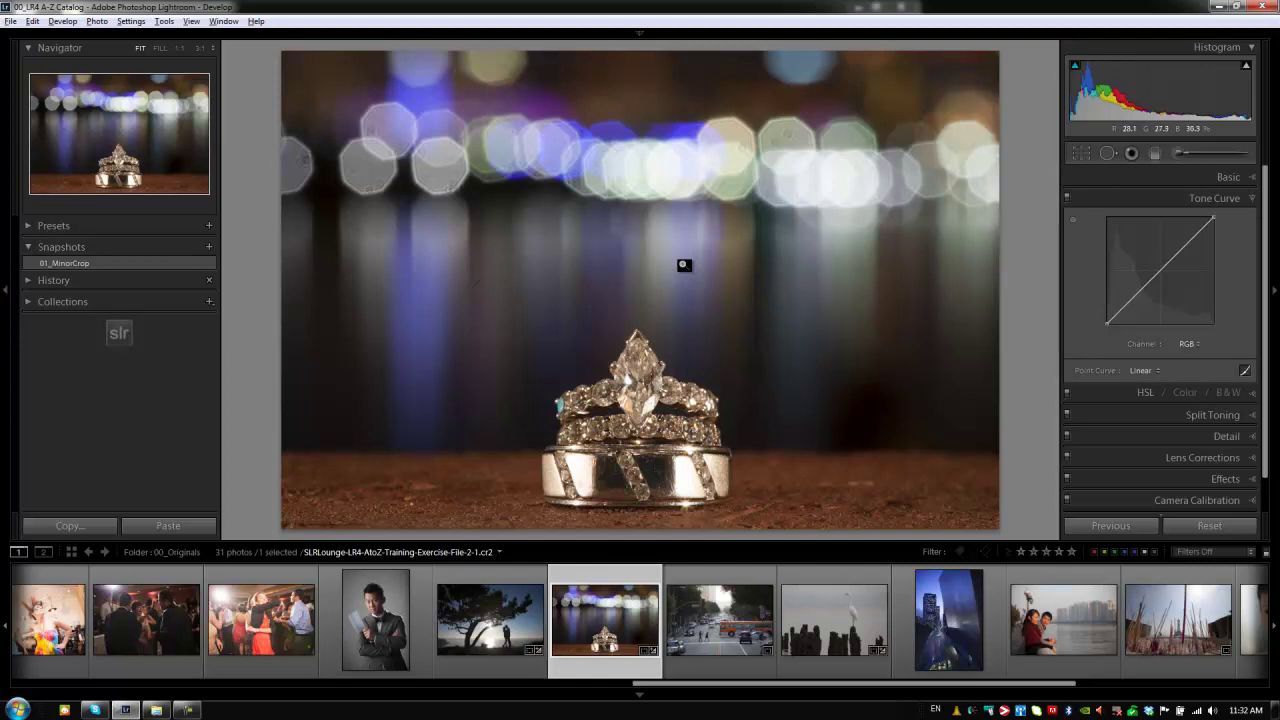
key(q)
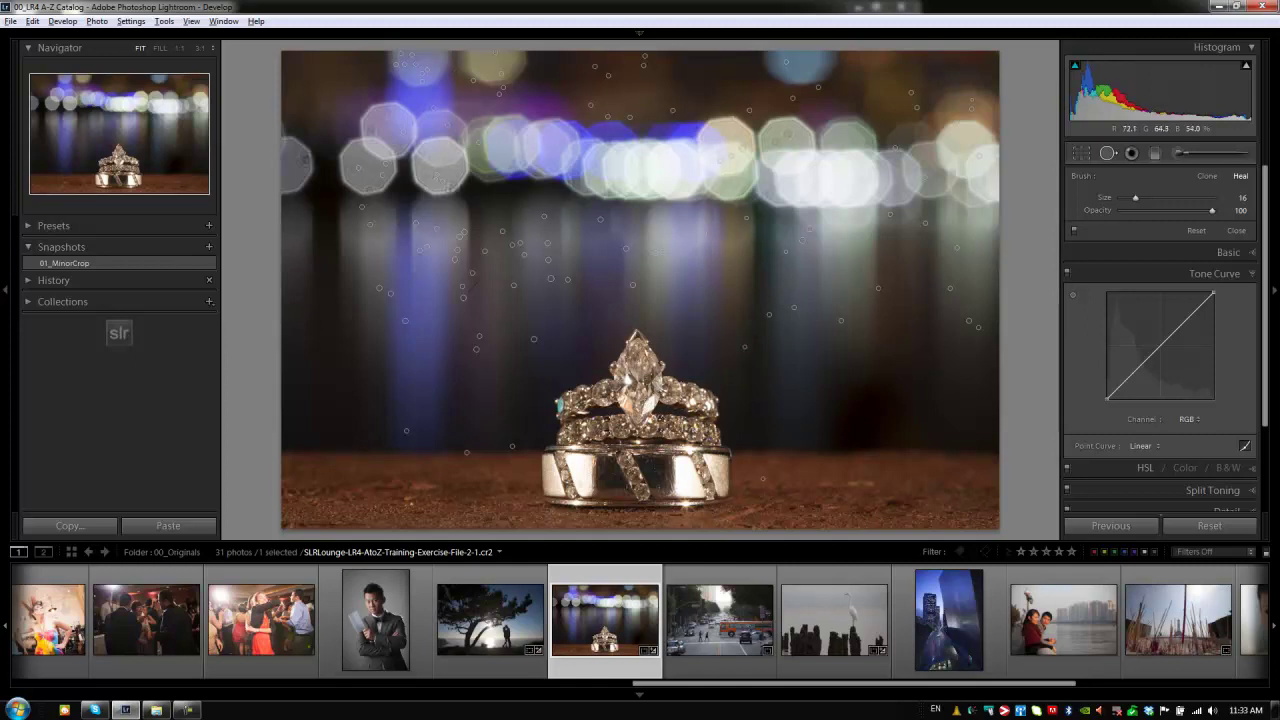
key(q)
Save the cleaned ring photo as a new snapshot named 02_BasicDustRemoval.
key(ctrl+n)
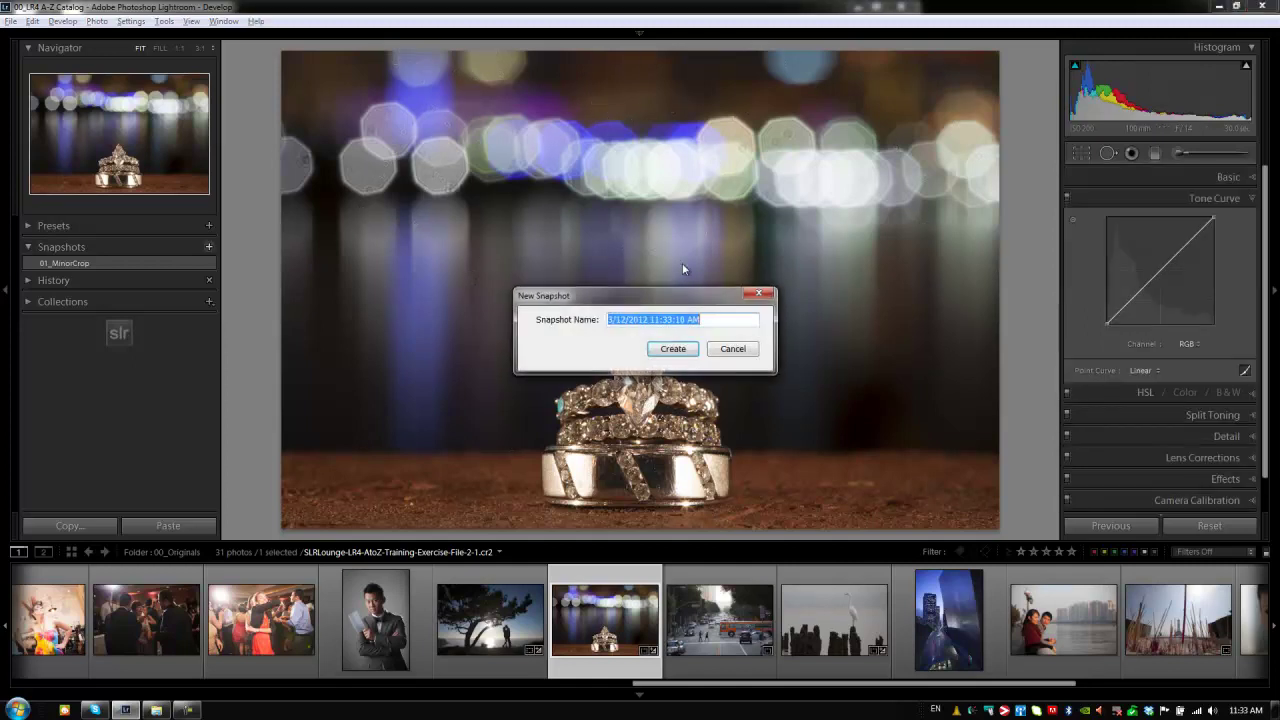
text(02_)
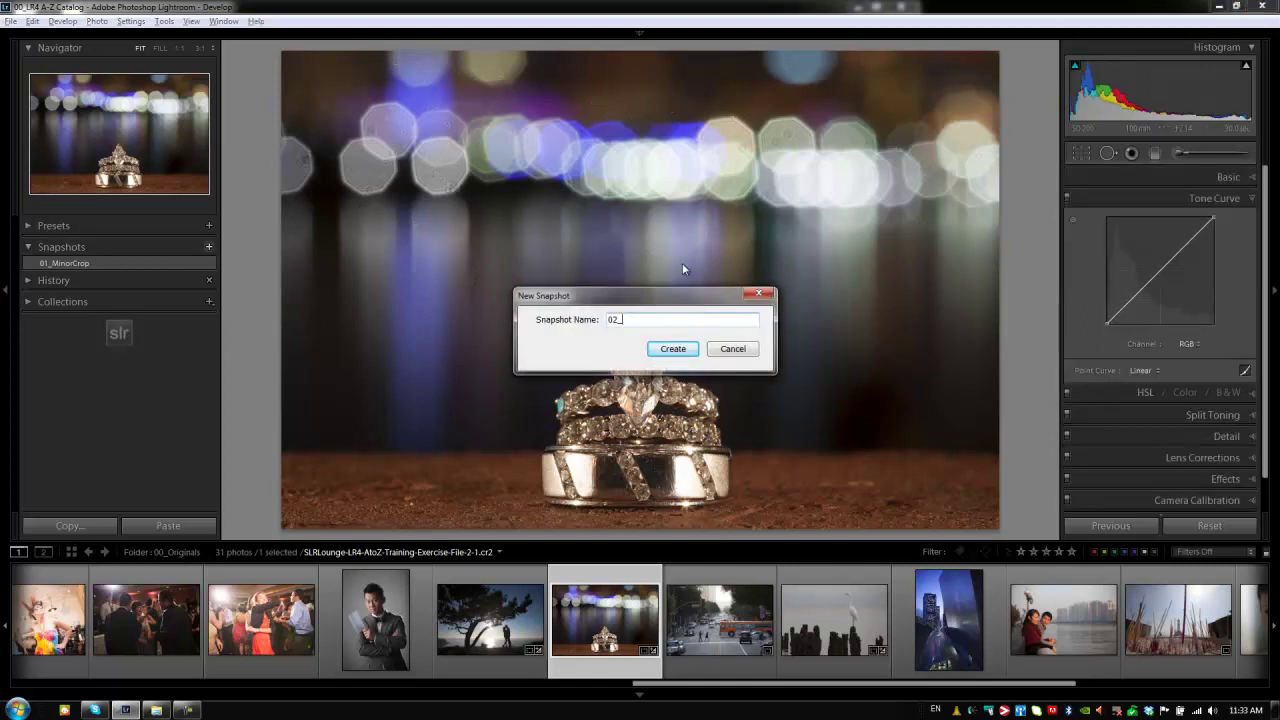
text(BasicDustRemoval)
key(Return)
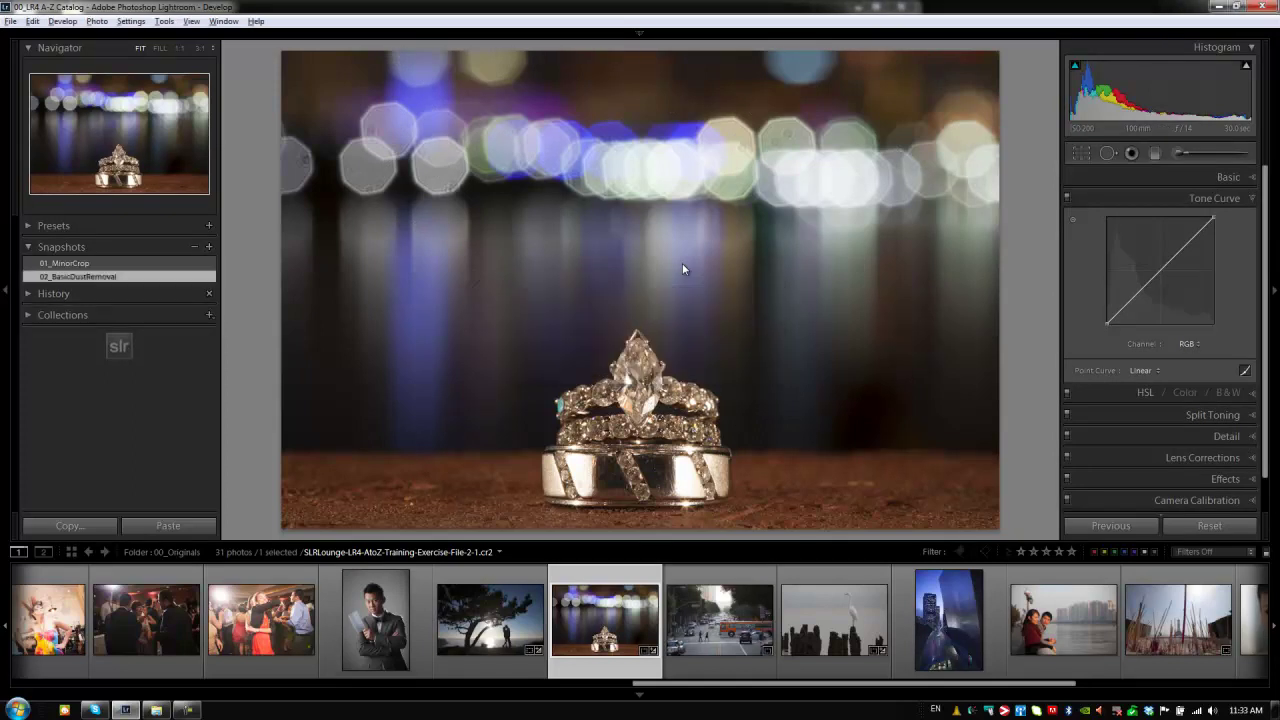
key(Left)
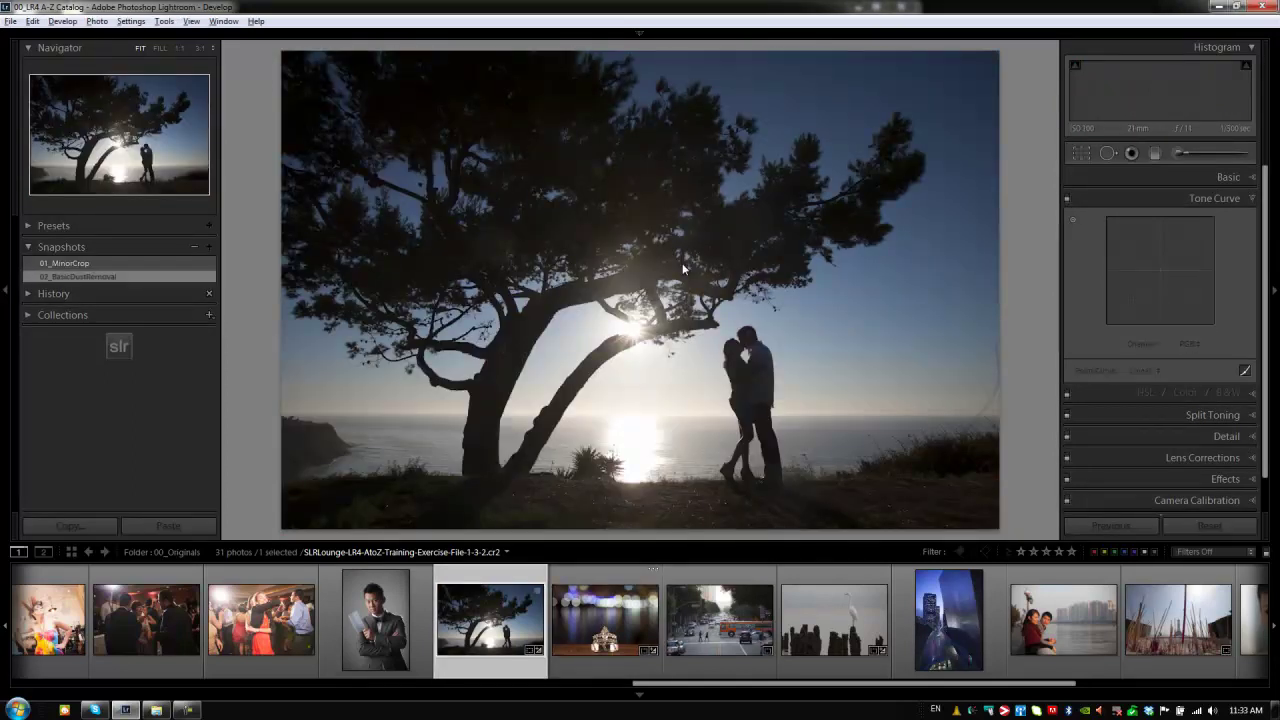
key(Right)
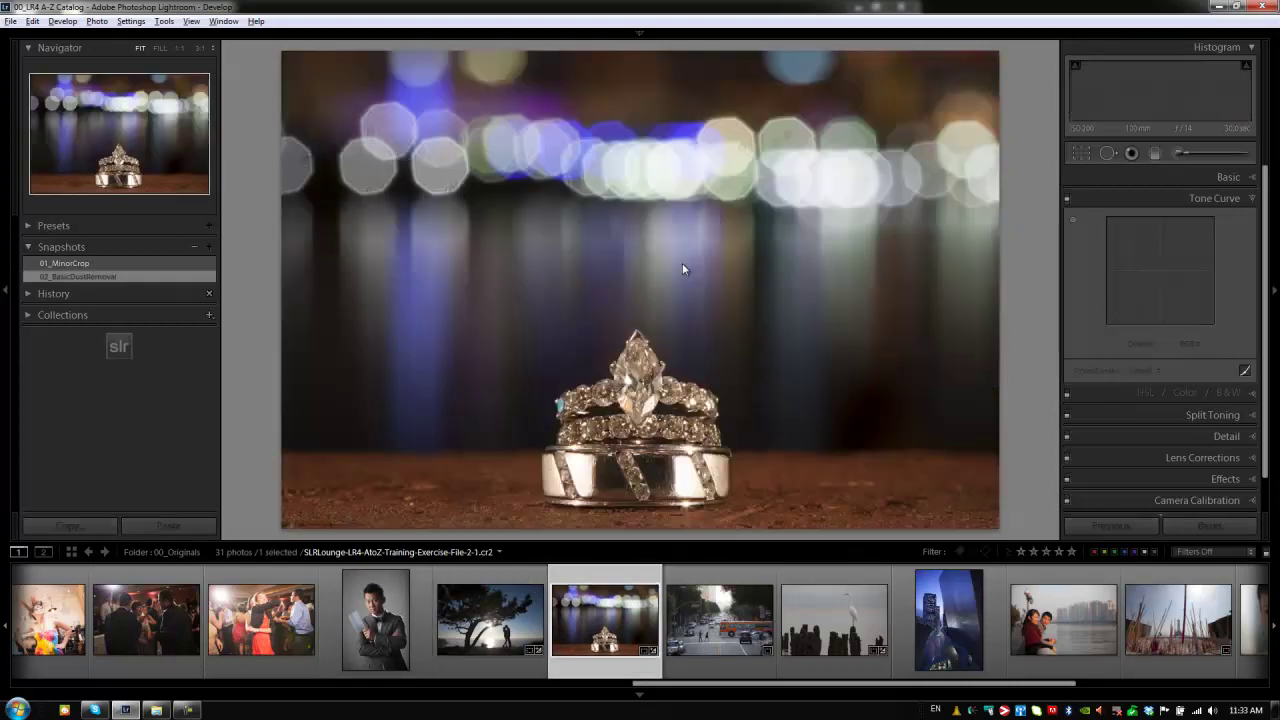